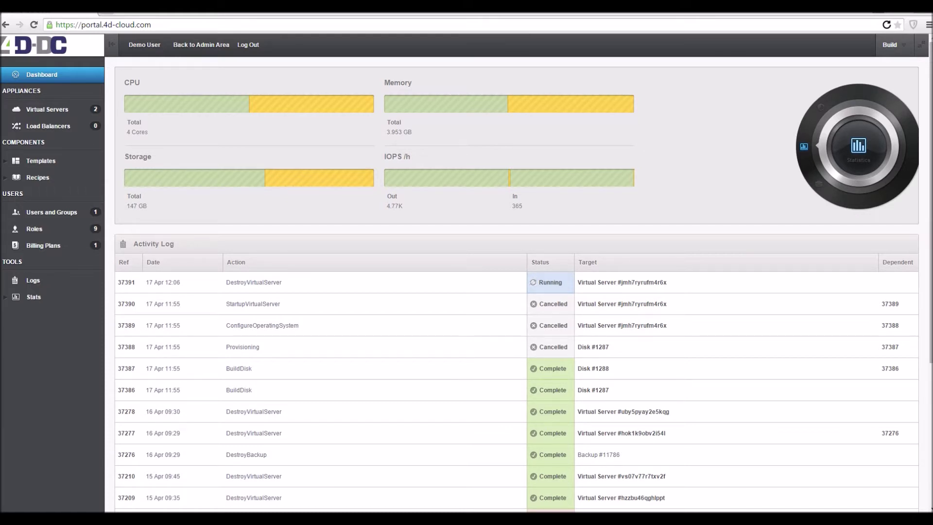
# Open the virtual servers list and start creating a new virtual server.
pyautogui.click(48, 109)
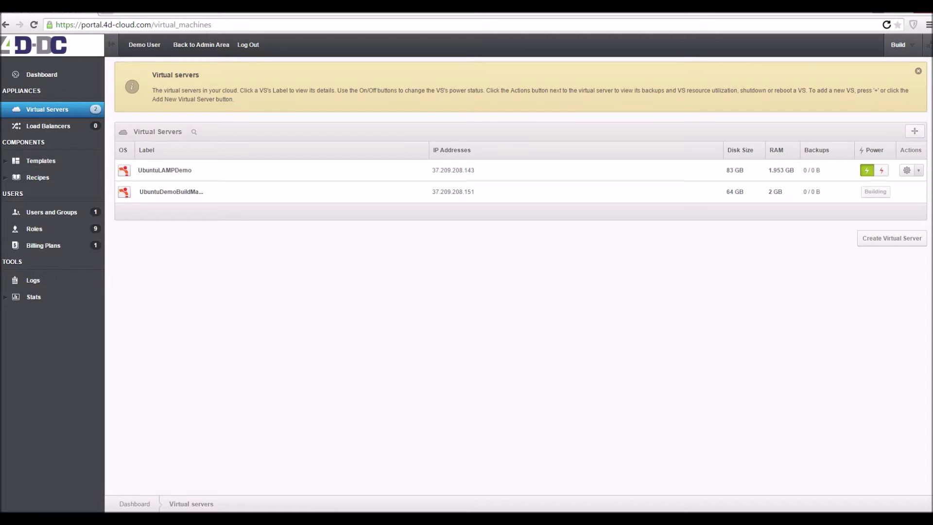
pyautogui.click(919, 171)
pyautogui.click(892, 238)
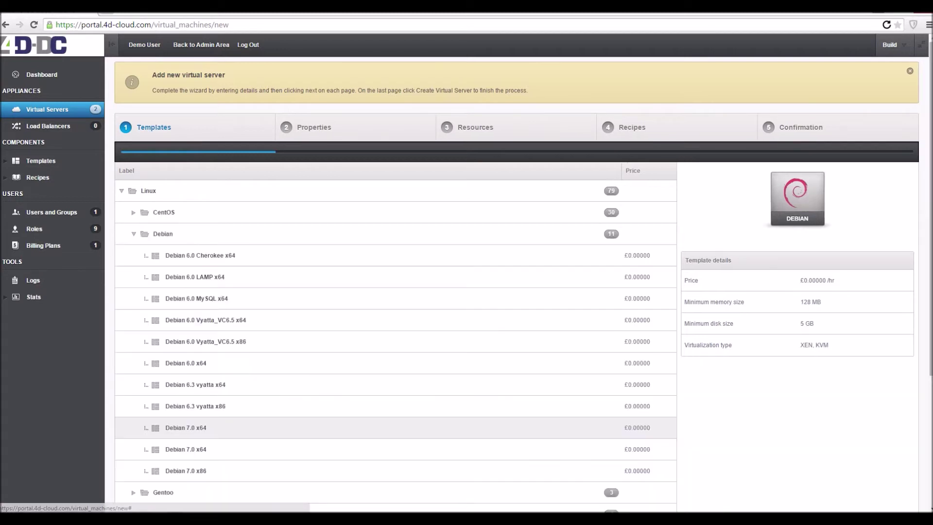
# Choose the Ubuntu 14.04 x64 template from the Linux templates and continue to the server properties.
pyautogui.scroll(-1, 395, 292)
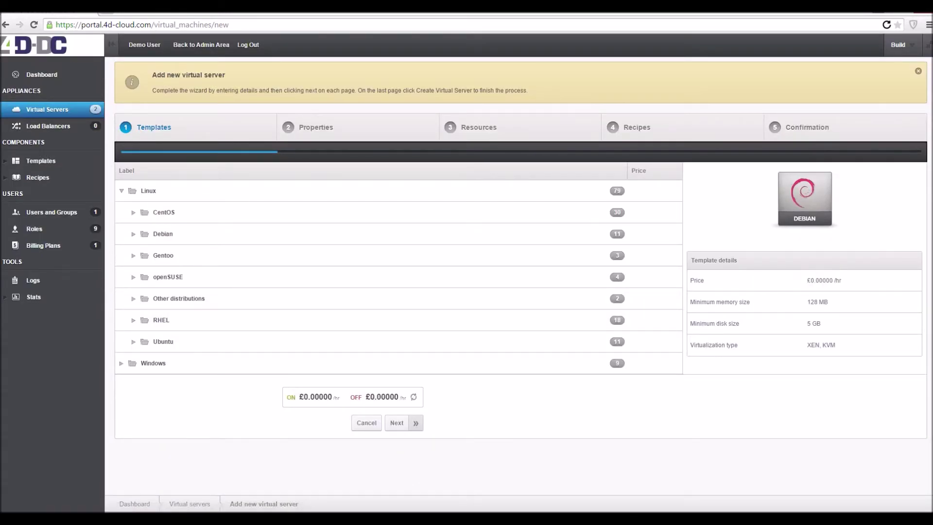
pyautogui.click(122, 363)
pyautogui.scroll(-3, 395, 291)
pyautogui.click(133, 342)
pyautogui.scroll(-2, 466, 291)
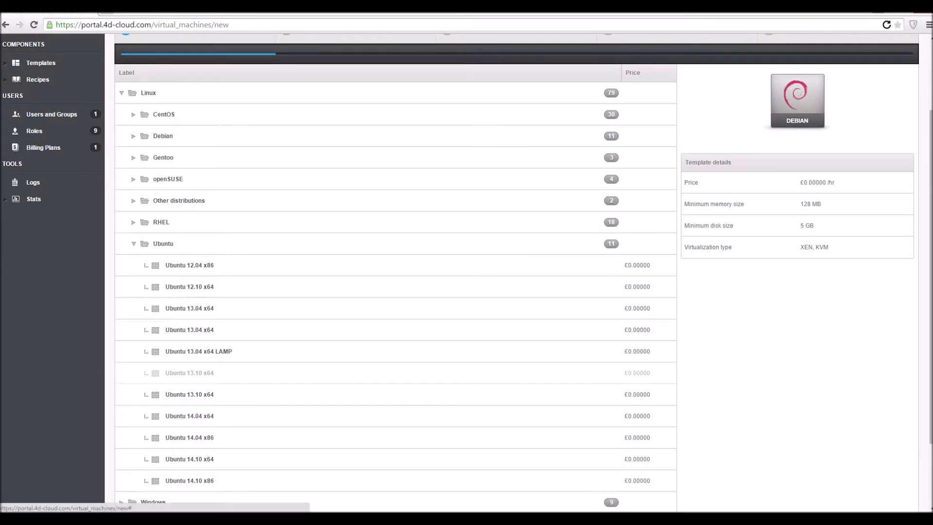
pyautogui.click(134, 135)
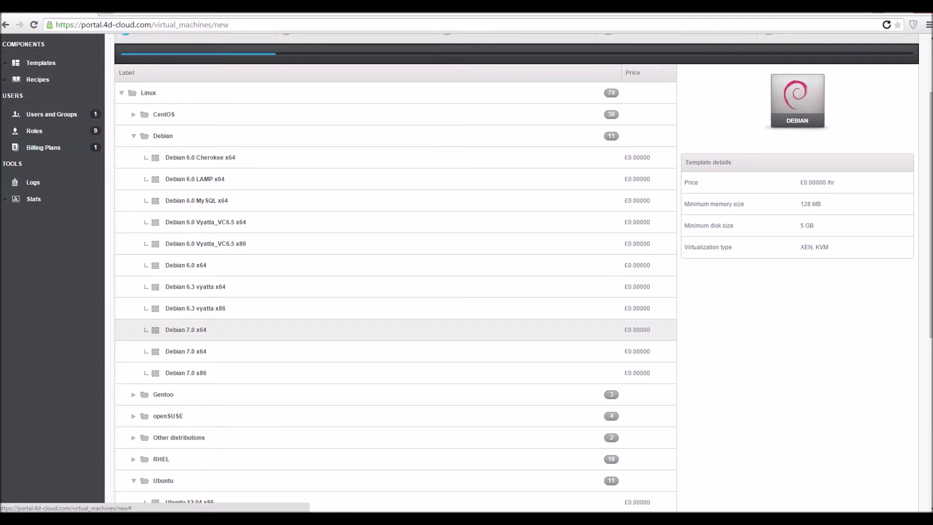
pyautogui.click(133, 136)
pyautogui.scroll(-2, 467, 273)
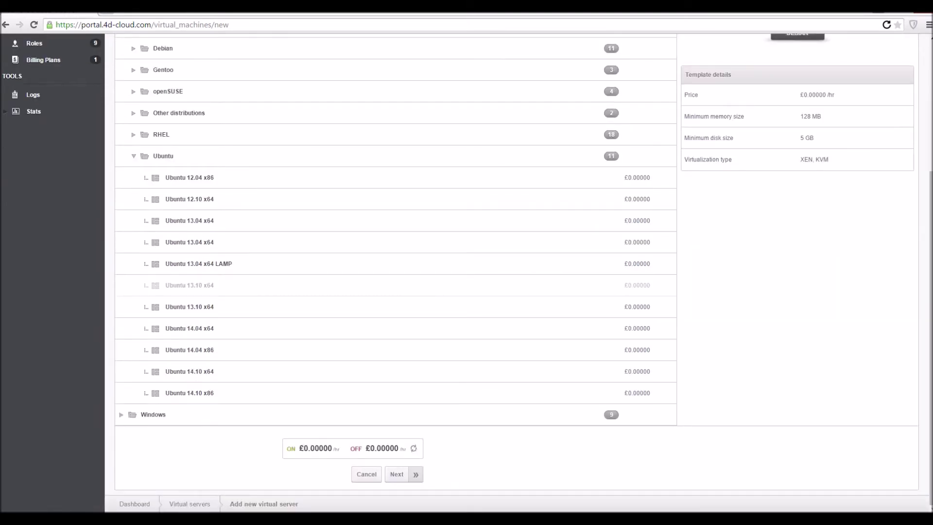
pyautogui.click(189, 328)
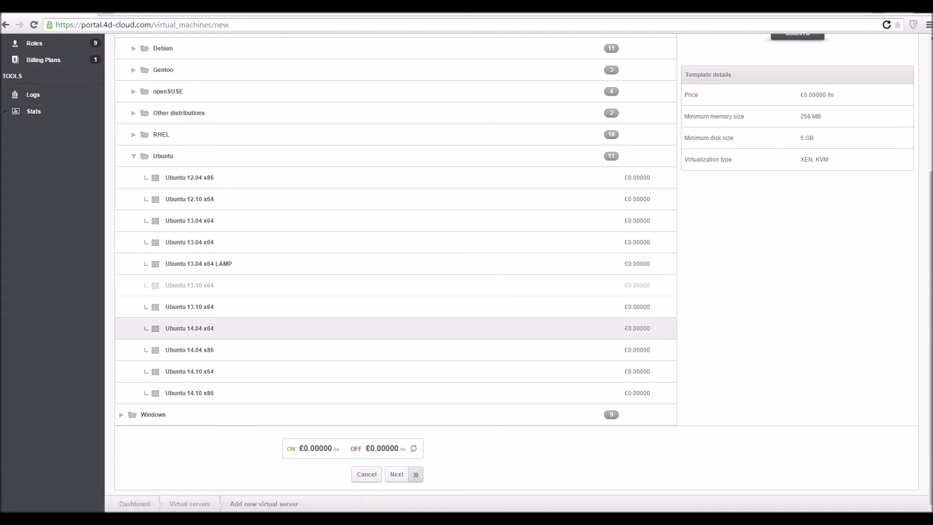
pyautogui.click(411, 474)
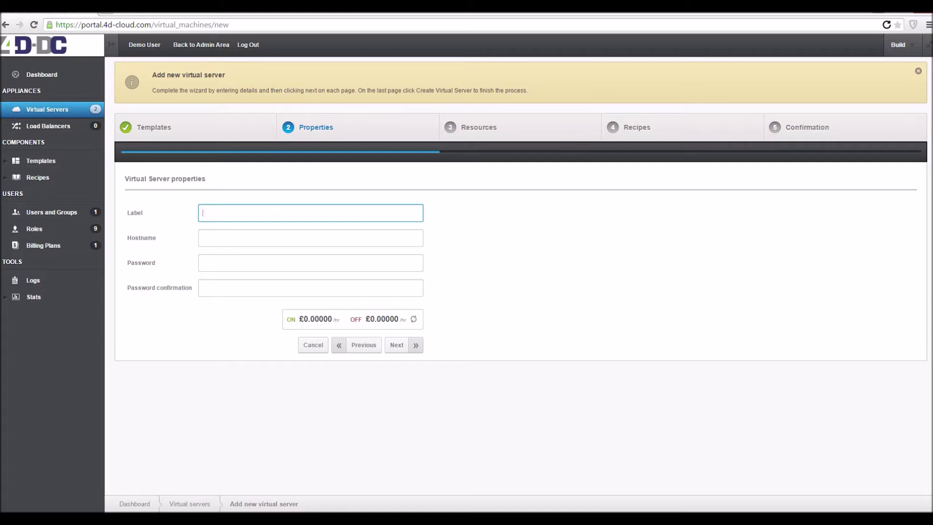
# Enter UbuntuDemoMachine1 as the virtual server's label and copy it into the hostname.
pyautogui.write('UbuntuDemoMachine1')
pyautogui.hotkey('shift', 'Left')
pyautogui.hotkey('shift', 'Left')
pyautogui.hotkey('shift', 'Left')
pyautogui.hotkey('shift', 'Left')
pyautogui.hotkey('shift', 'Left')
pyautogui.hotkey('shift', 'Left')
pyautogui.hotkey('shift', 'Left')
pyautogui.hotkey('shift', 'Left')
pyautogui.hotkey('shift', 'Left')
pyautogui.hotkey('shift', 'Left')
pyautogui.hotkey('shift', 'Left')
pyautogui.hotkey('shift', 'Left')
pyautogui.hotkey('shift', 'Left')
pyautogui.hotkey('shift', 'Left')
pyautogui.hotkey('shift', 'Left')
pyautogui.hotkey('shift', 'Left')
pyautogui.hotkey('shift', 'Left')
pyautogui.hotkey('shift', 'Left')
pyautogui.hotkey('ctrl', 'c')
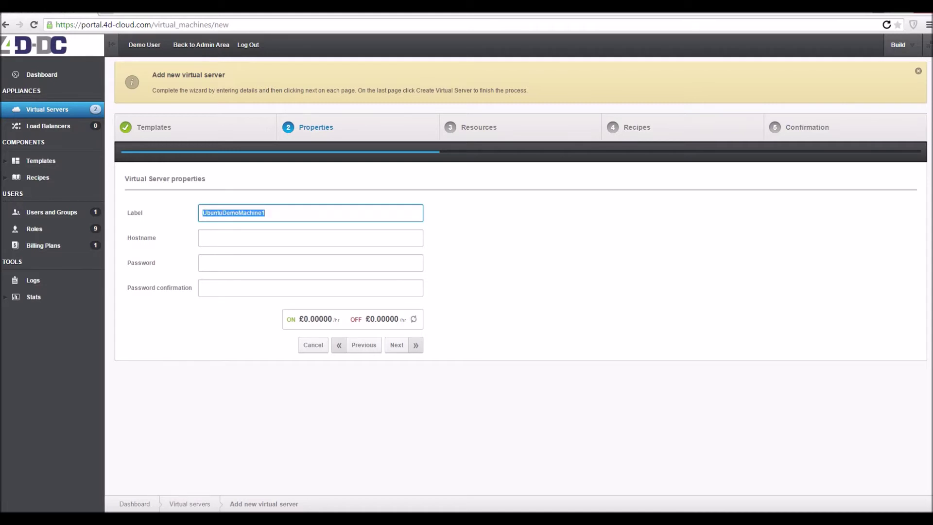
pyautogui.press('Tab')
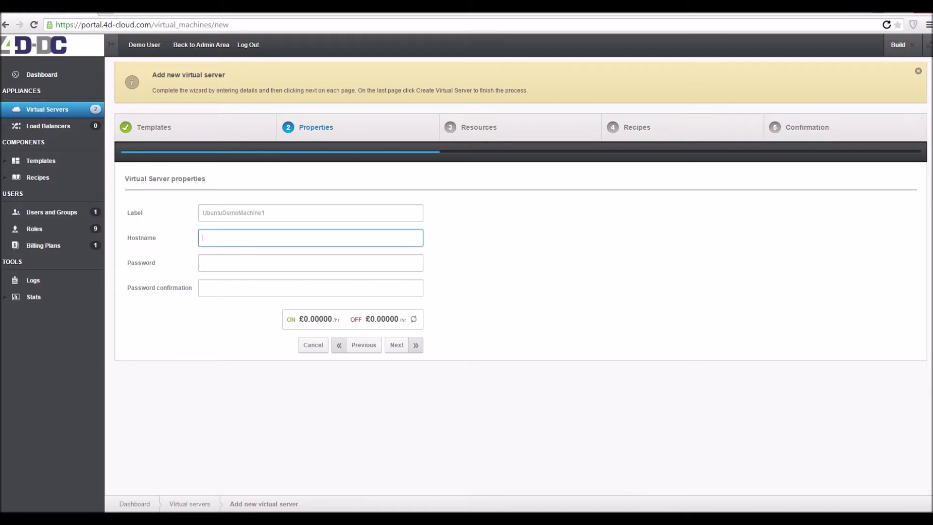
pyautogui.hotkey('ctrl', 'v')
pyautogui.press('Tab')
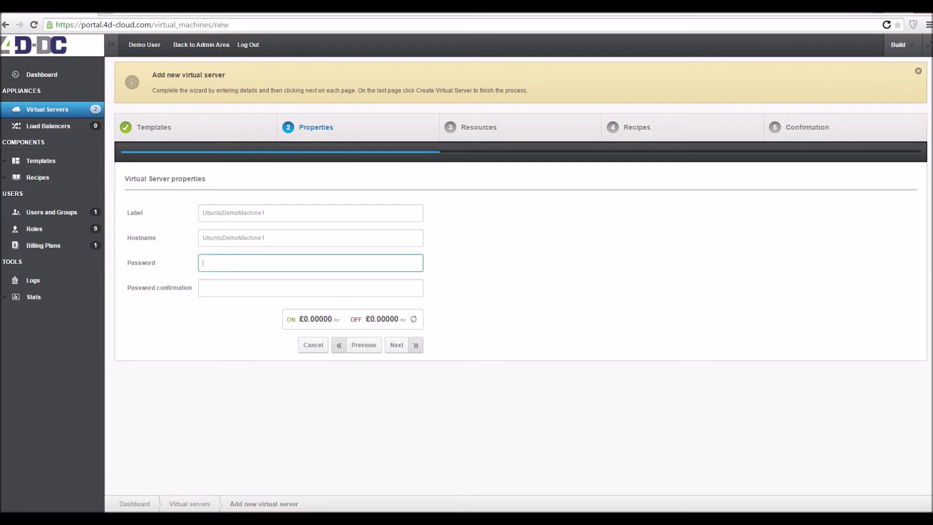
# Enter and confirm the virtual server's password, and continue to the resources.
pyautogui.write('**********')
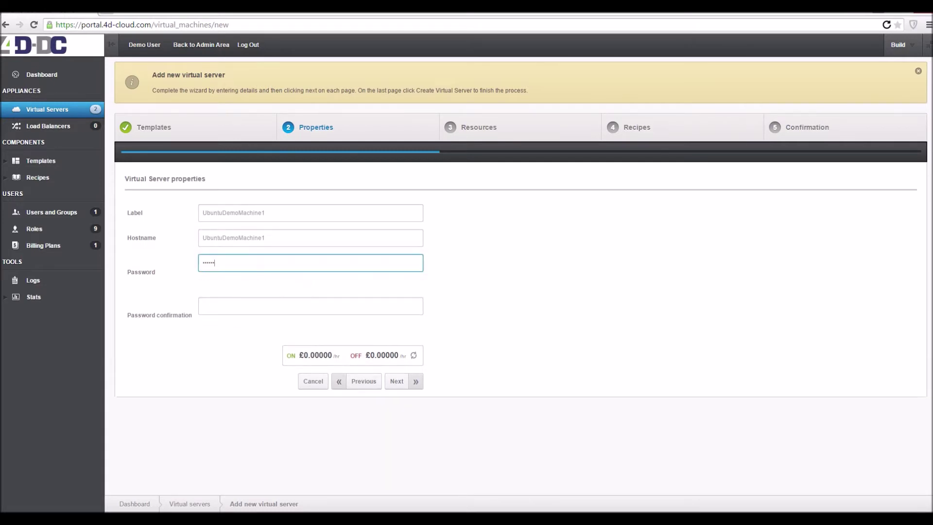
pyautogui.click(310, 302)
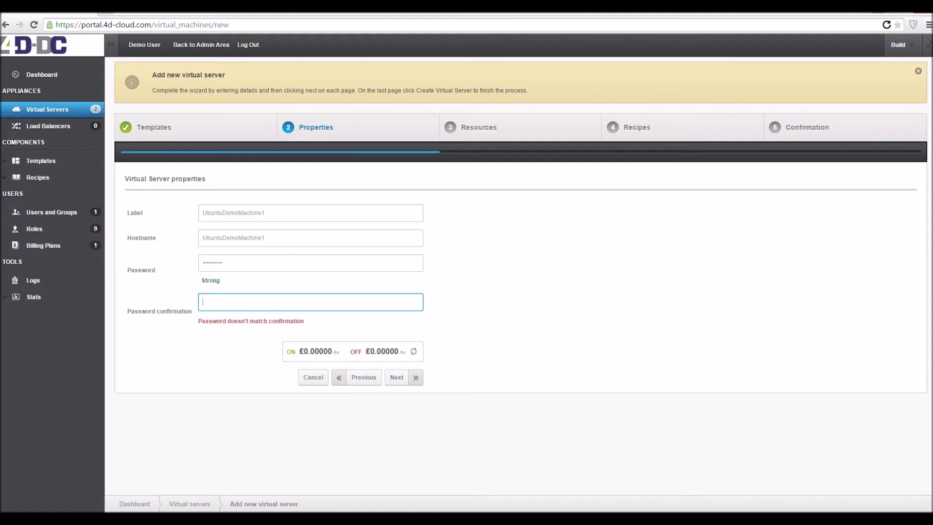
pyautogui.write('**********')
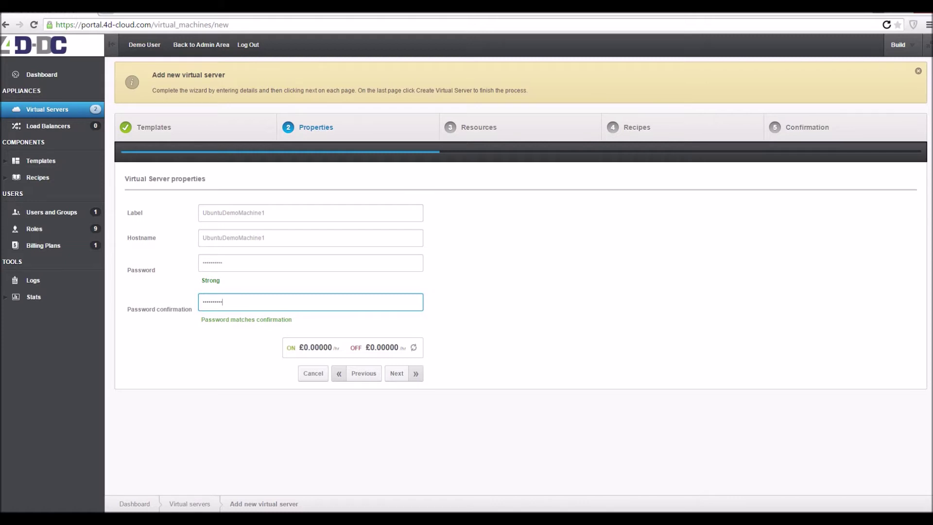
pyautogui.click(397, 374)
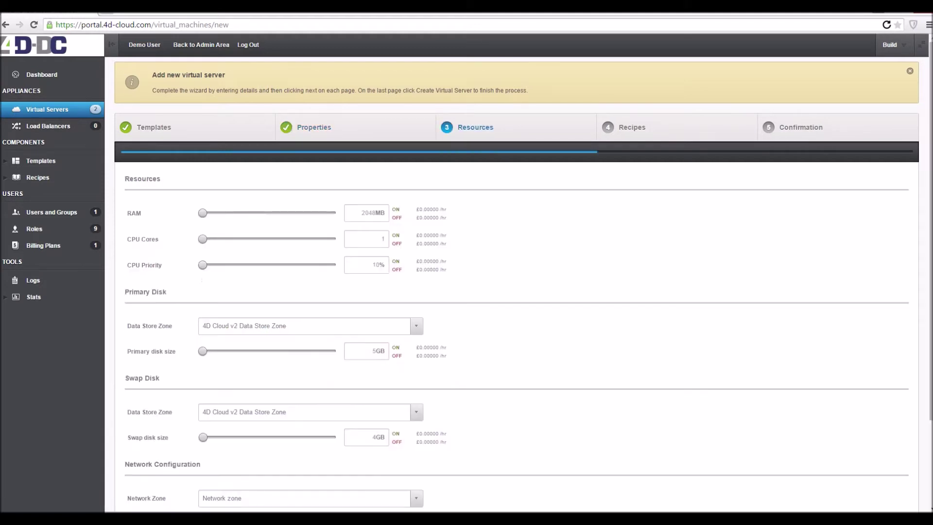
# Set the virtual server's CPU cores to 2, trying out the RAM and CPU priority settings.
pyautogui.scroll(-1, 516, 272)
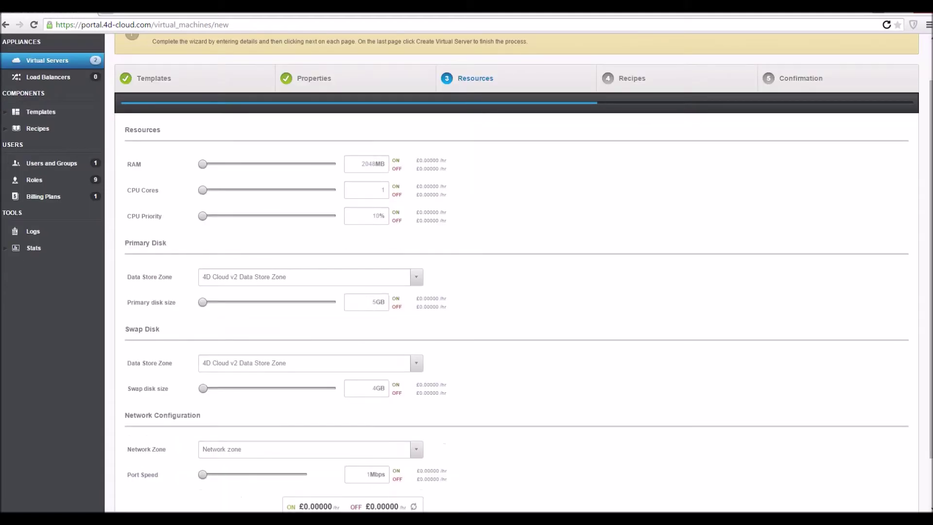
pyautogui.scroll(-1, 516, 272)
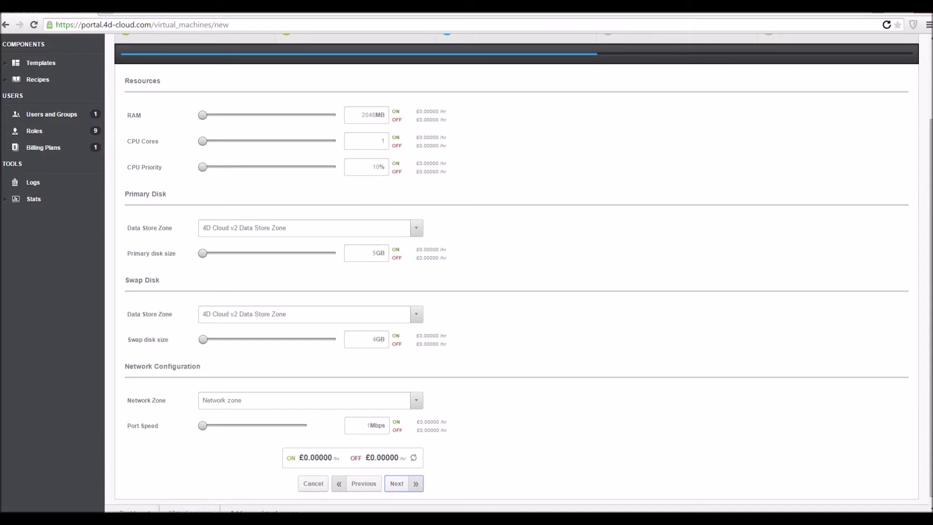
pyautogui.moveTo(203, 116)
pyautogui.mouseDown()
pyautogui.moveTo(335, 115)
pyautogui.moveTo(203, 115)
pyautogui.mouseUp()
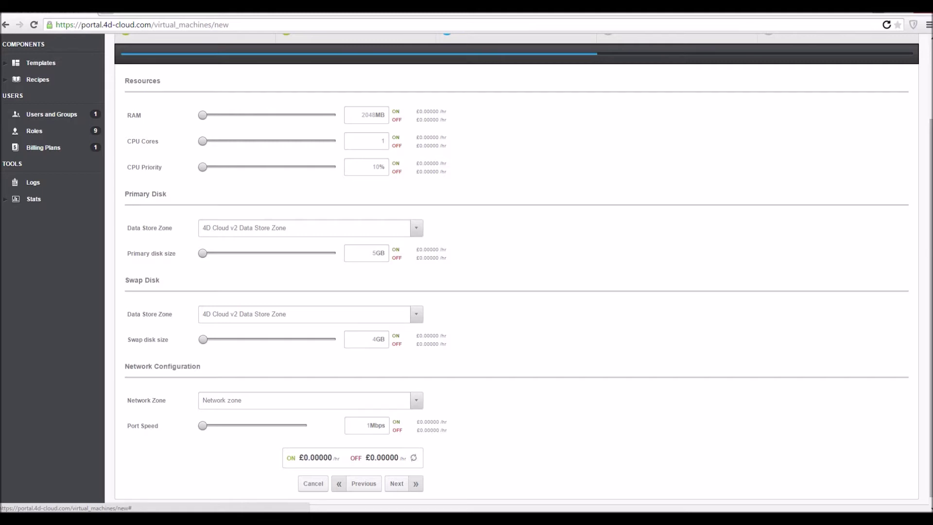
pyautogui.doubleClick(382, 141)
pyautogui.write('2')
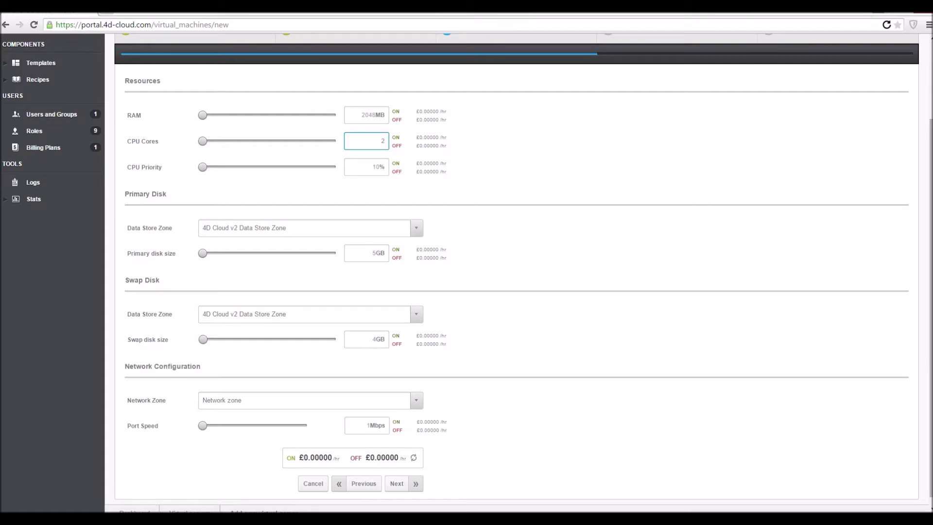
pyautogui.moveTo(202, 166); pyautogui.dragTo(336, 167)
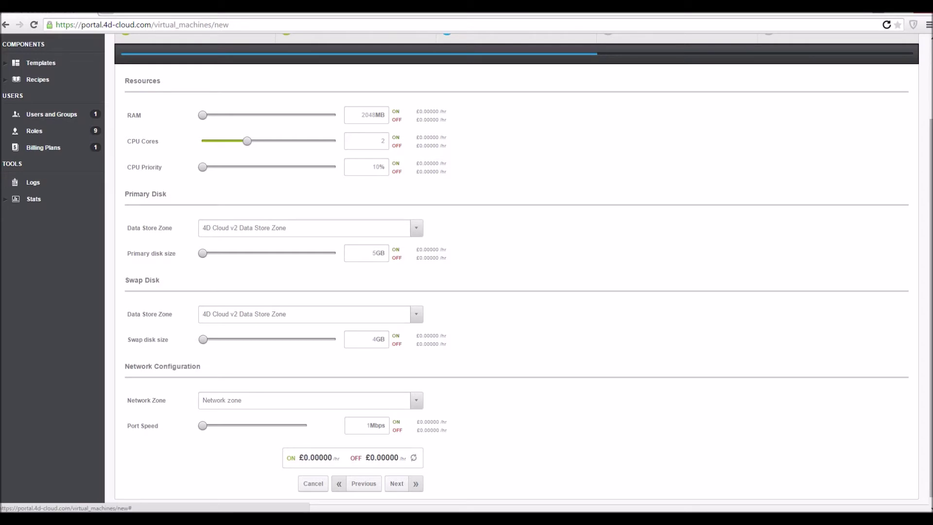
# Set the primary disk size to 60 GB and the port speed to 100 Mbps.
pyautogui.doubleClick(375, 252)
pyautogui.write('60')
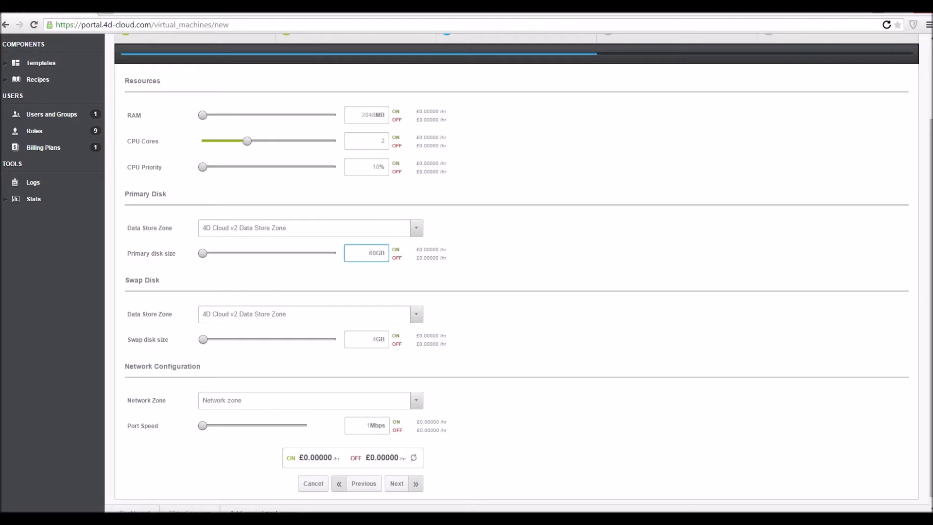
pyautogui.press('Tab')
pyautogui.scroll(-1, 486, 273)
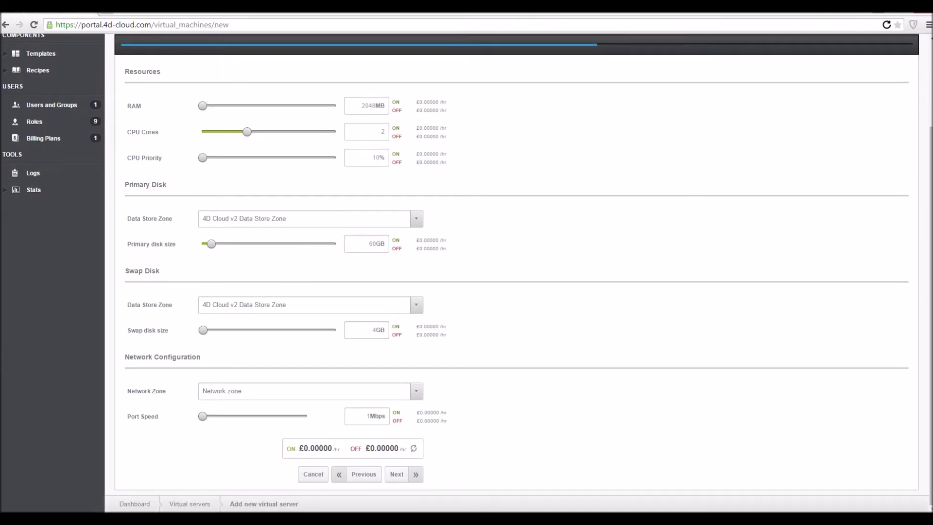
pyautogui.doubleClick(368, 416)
pyautogui.write('100')
pyautogui.press('Tab')
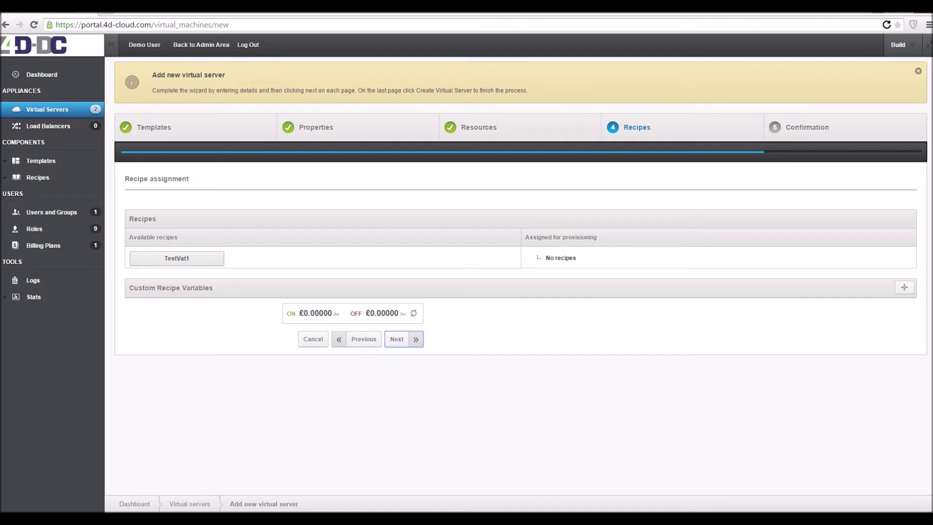
# Create the virtual server without recipes, keeping the default automation settings, and decline saving the password in the browser.
pyautogui.press('Return')
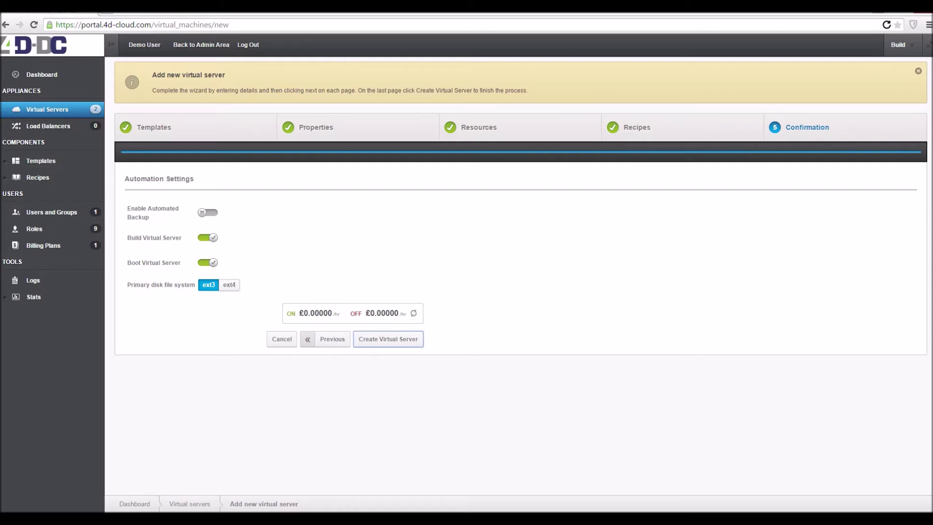
pyautogui.click(388, 339)
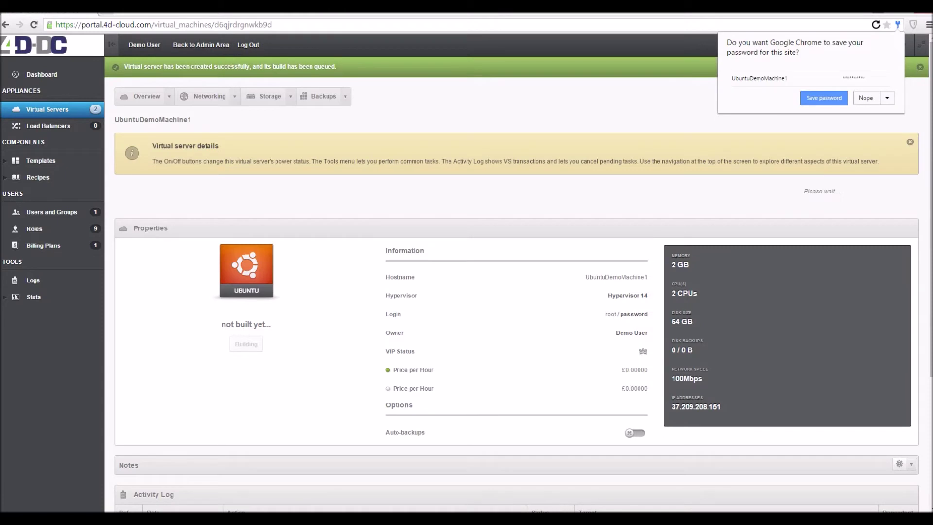
pyautogui.click(866, 97)
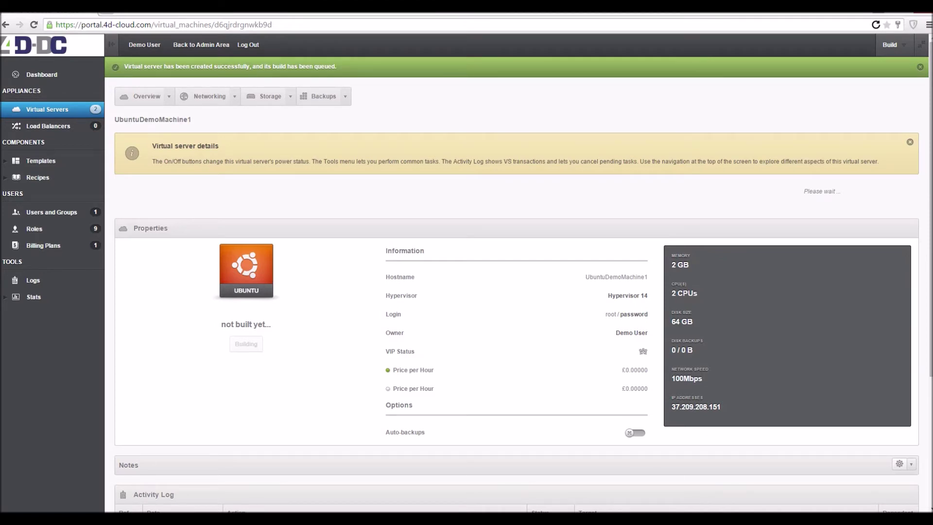
# Review the new server's properties and activity log, and its overview, networking, storage and backup options.
pyautogui.scroll(-4, 516, 272)
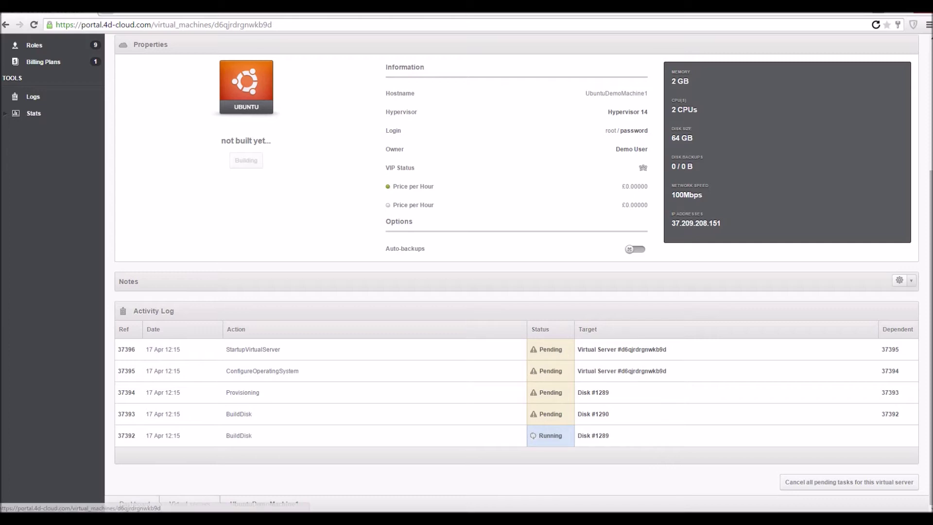
pyautogui.scroll(2, 516, 272)
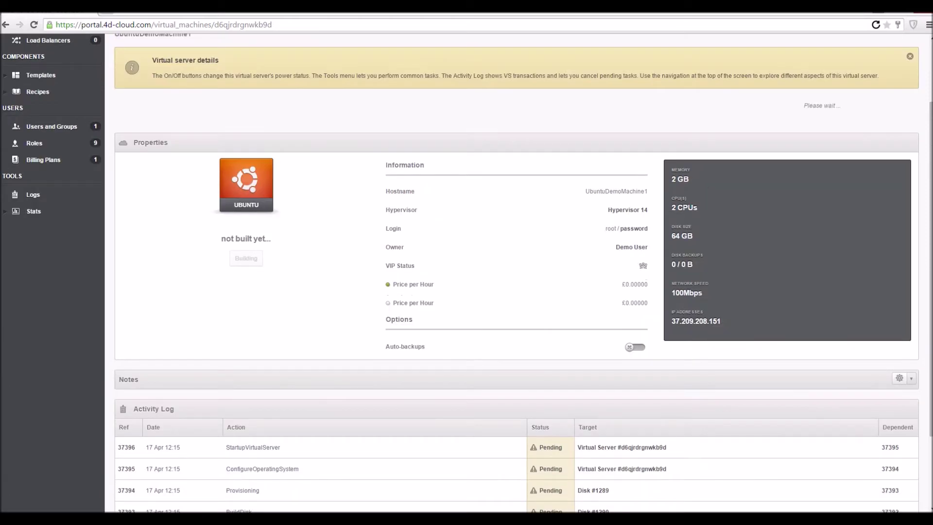
pyautogui.scroll(2, 517, 273)
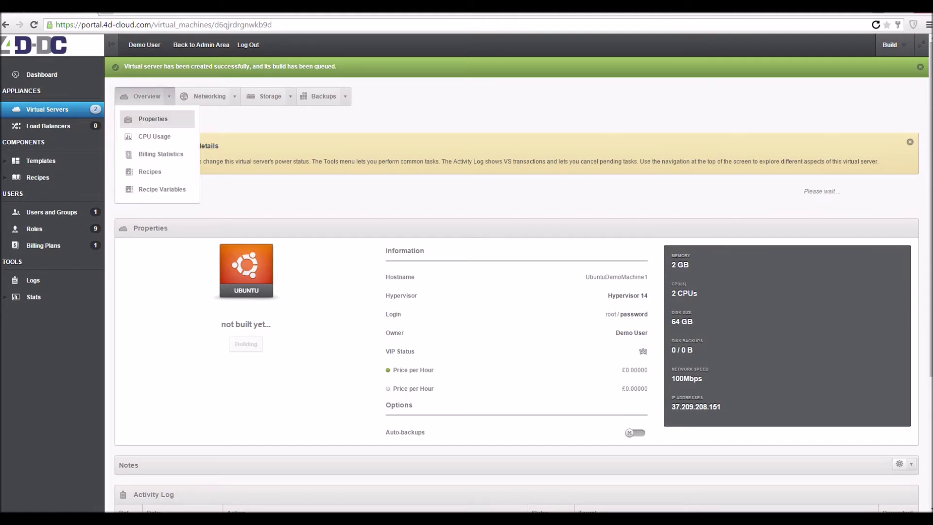
pyautogui.moveTo(210, 96)
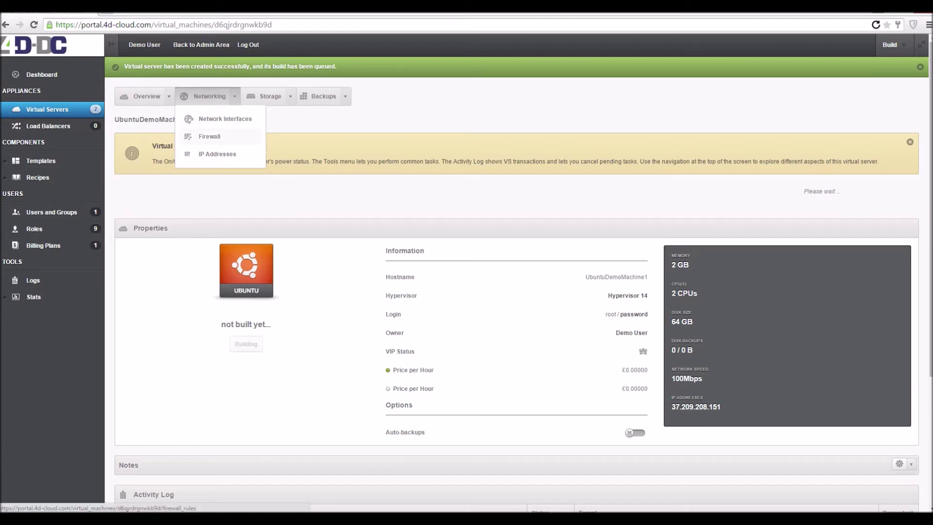
pyautogui.moveTo(271, 96)
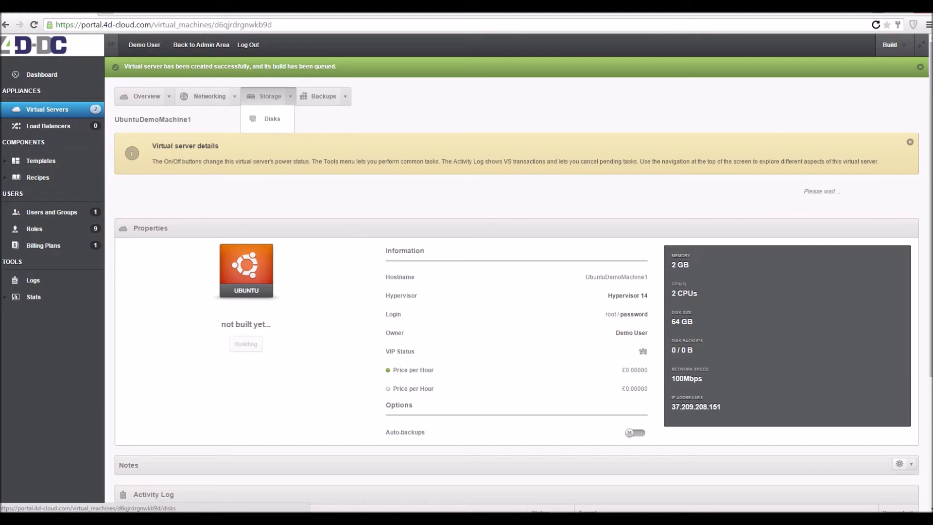
pyautogui.moveTo(324, 96)
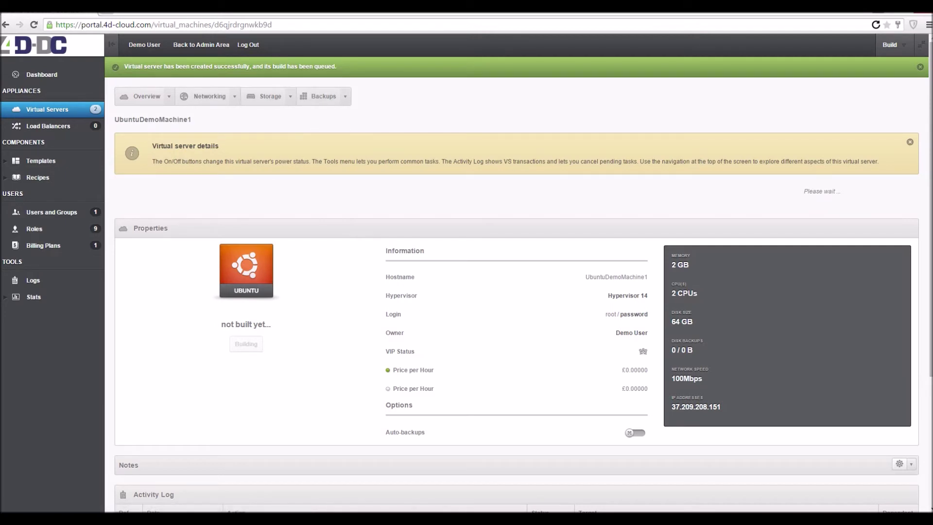
# Open the details of the UbuntuLAMPDemo virtual server and view its properties and activity log.
pyautogui.click(47, 109)
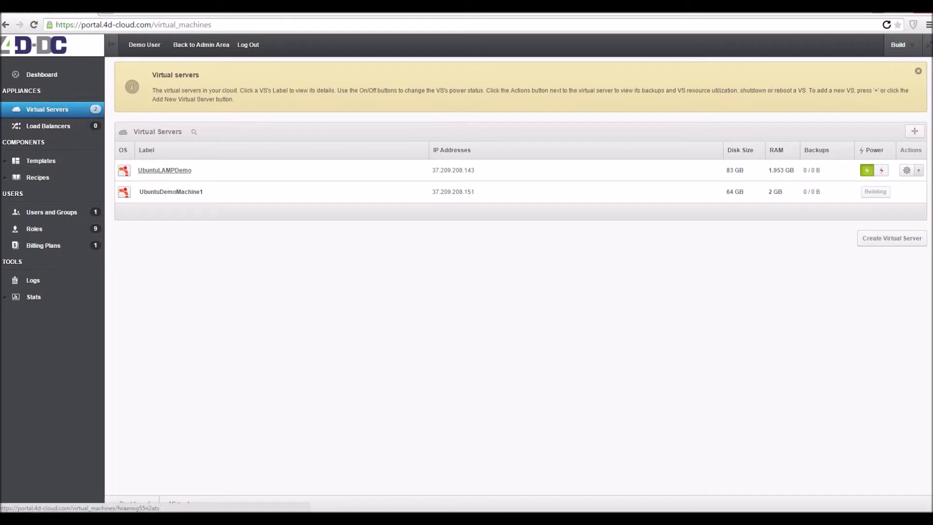
pyautogui.click(165, 170)
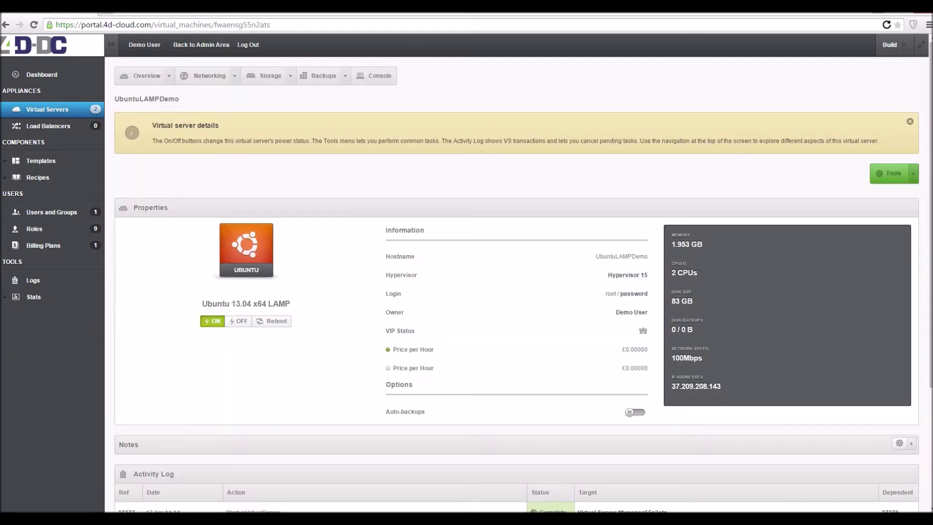
pyautogui.scroll(-1, 516, 272)
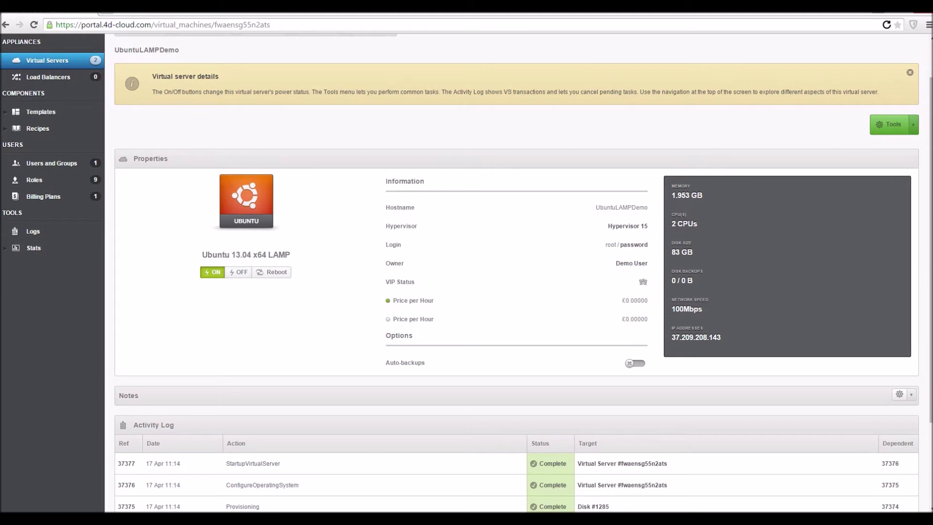
# Review the UbuntuLAMPDemo server's activity log and its available power, performance, administrative, VS and network tools.
pyautogui.scroll(-2, 516, 272)
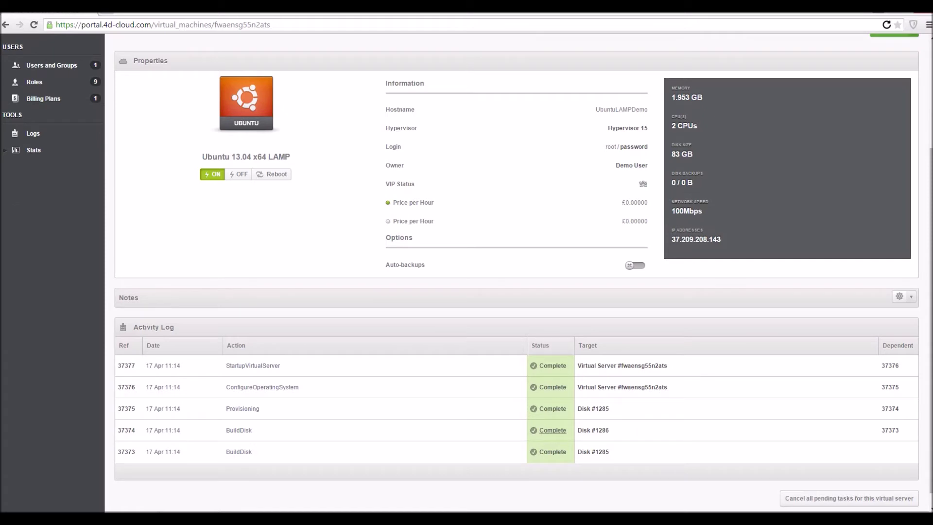
pyautogui.scroll(3, 553, 387)
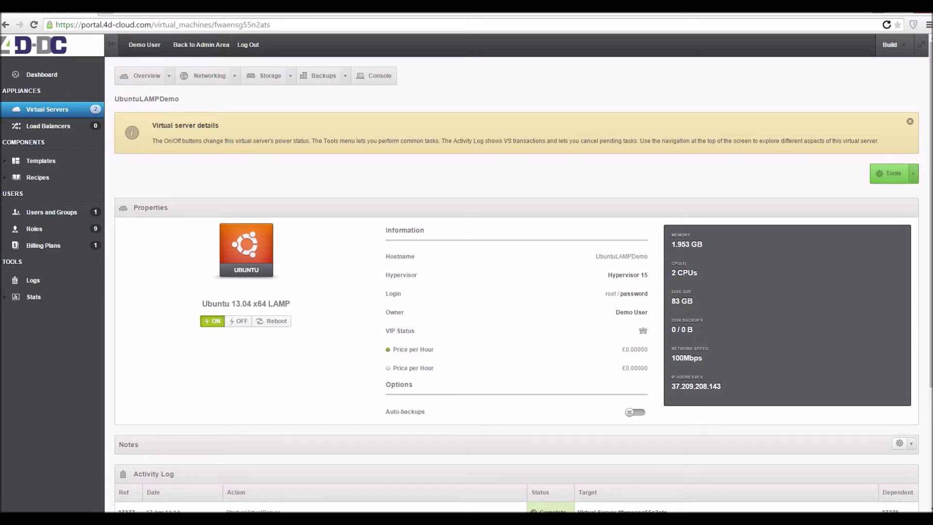
pyautogui.click(889, 173)
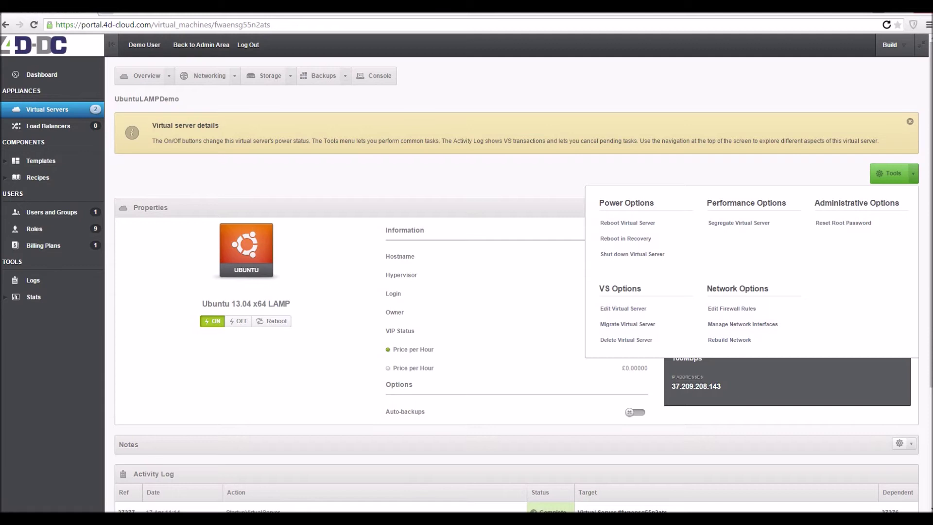
pyautogui.press('Escape')
# Open the server's CPU usage page and examine the instant and hourly charts and the start time filter.
pyautogui.click(169, 76)
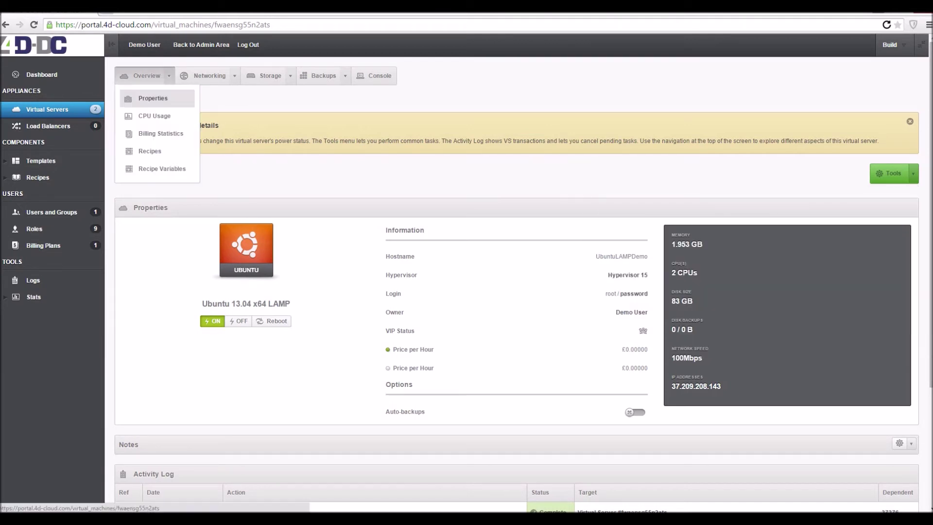
pyautogui.click(169, 75)
pyautogui.click(169, 75)
pyautogui.click(155, 115)
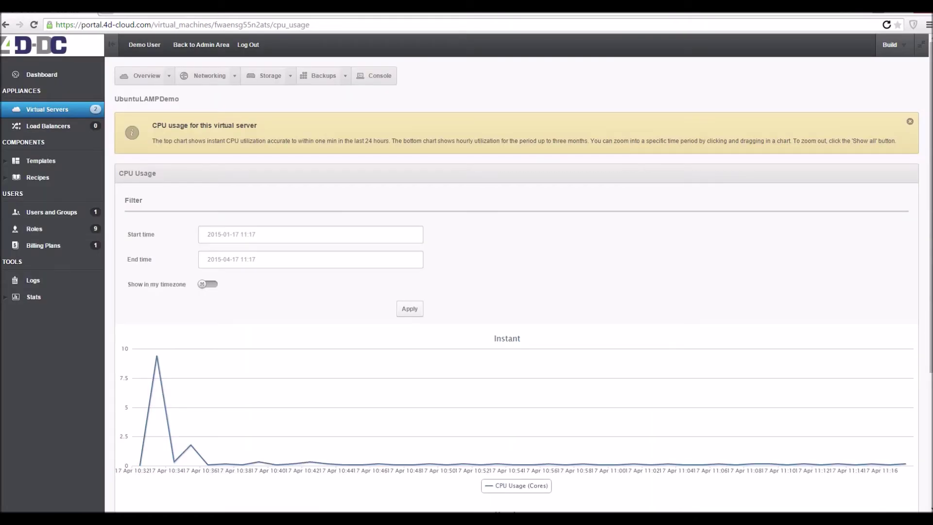
pyautogui.scroll(-2, 534, 360)
pyautogui.scroll(-2, 525, 360)
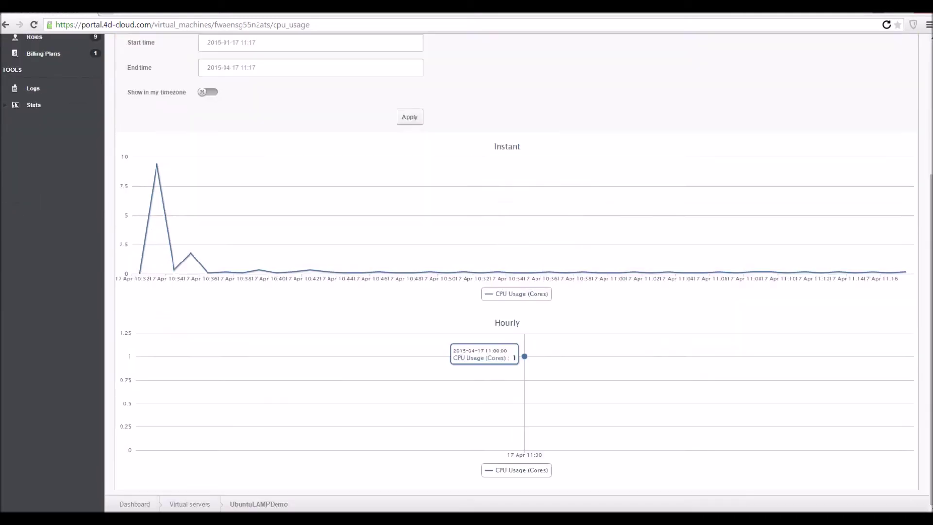
pyautogui.scroll(1, 525, 357)
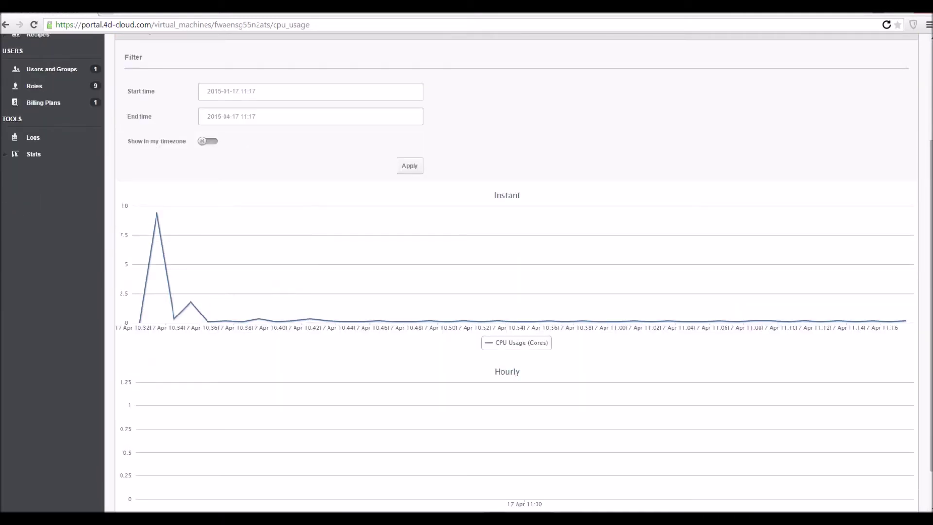
pyautogui.click(237, 91)
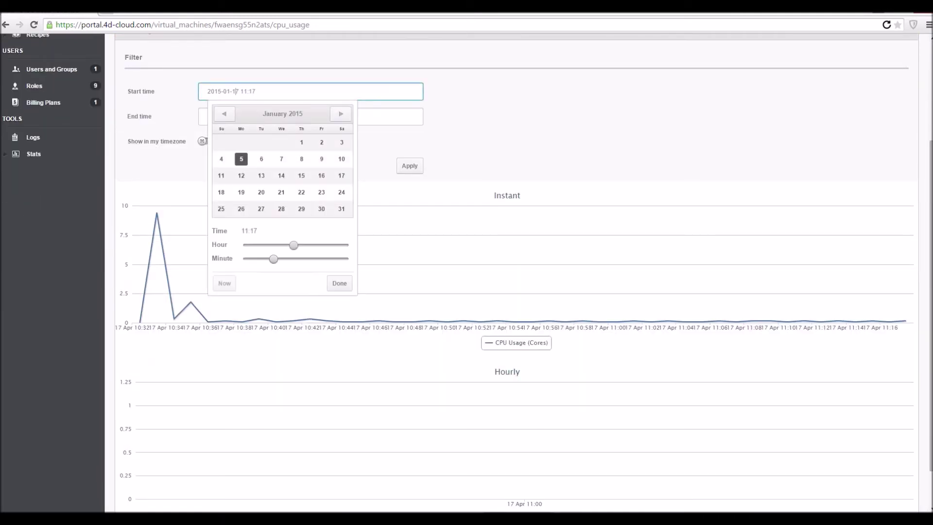
pyautogui.click(340, 283)
pyautogui.scroll(-1, 275, 263)
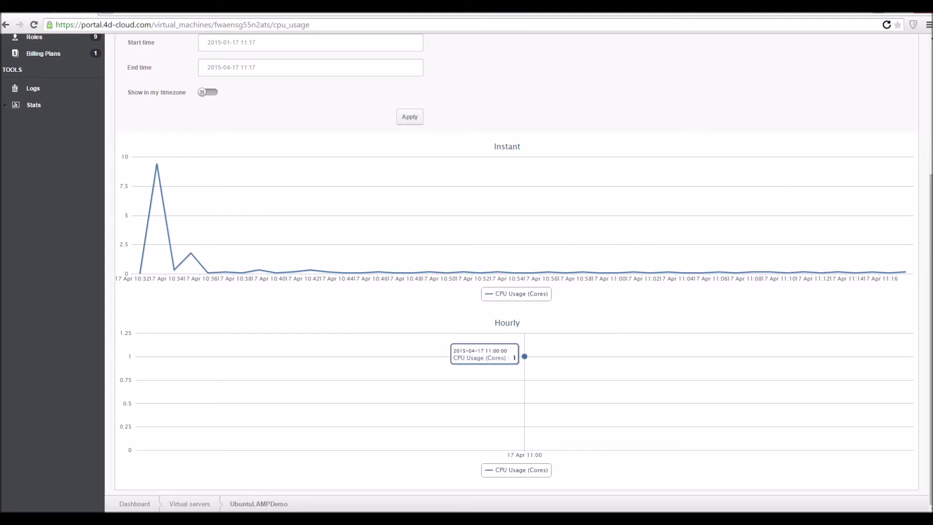
pyautogui.scroll(5, 525, 356)
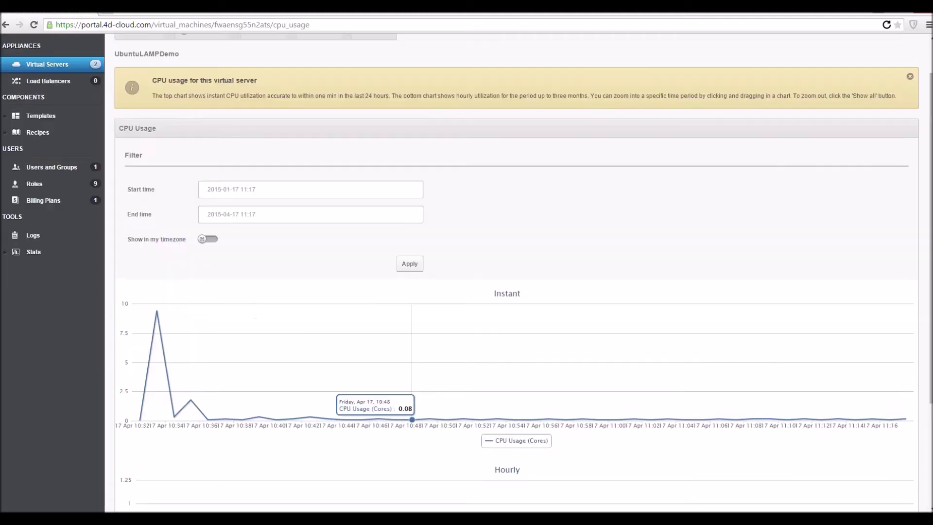
# List the server's network interfaces and examine the instant and hourly usage charts of eth0.
pyautogui.moveTo(147, 76)
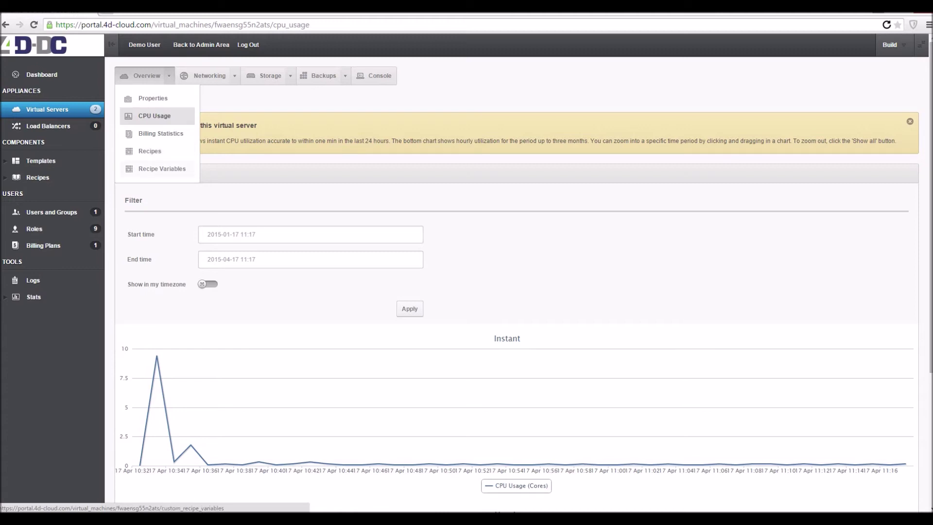
pyautogui.moveTo(209, 75)
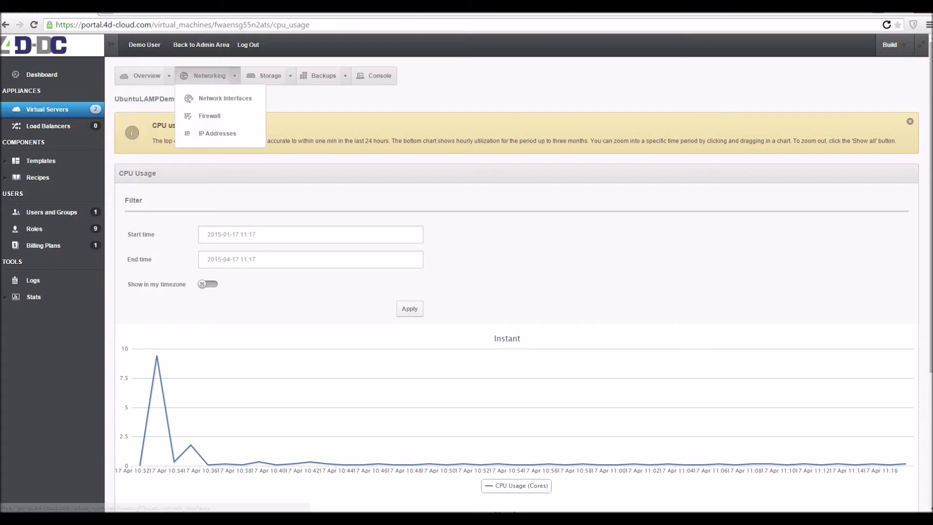
pyautogui.click(225, 98)
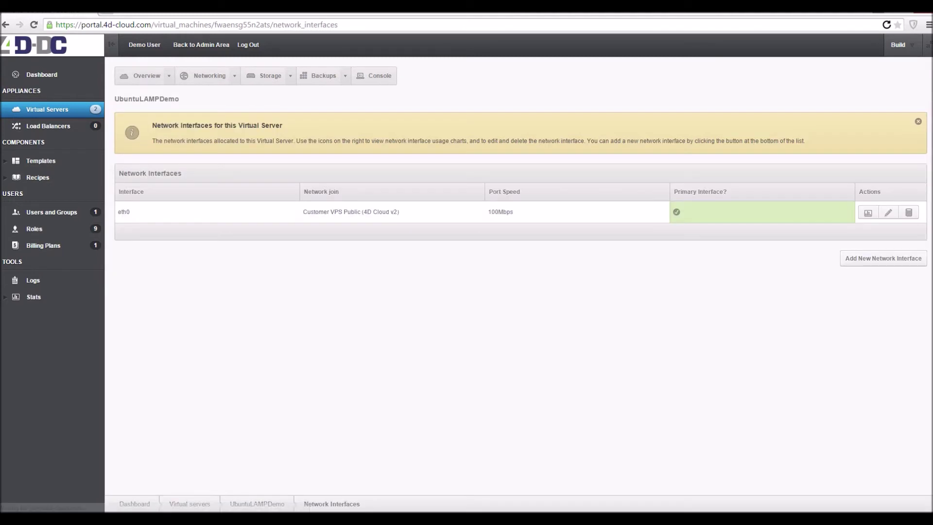
pyautogui.moveTo(209, 75)
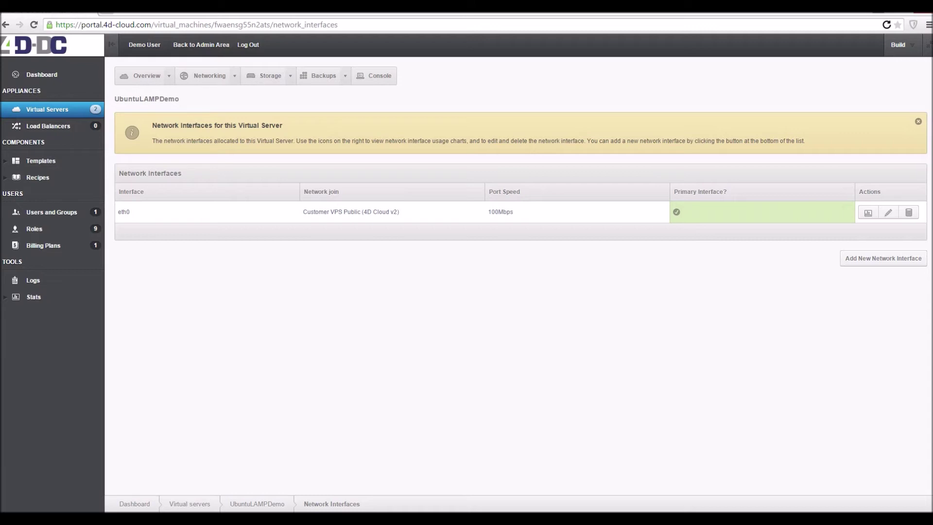
pyautogui.click(868, 212)
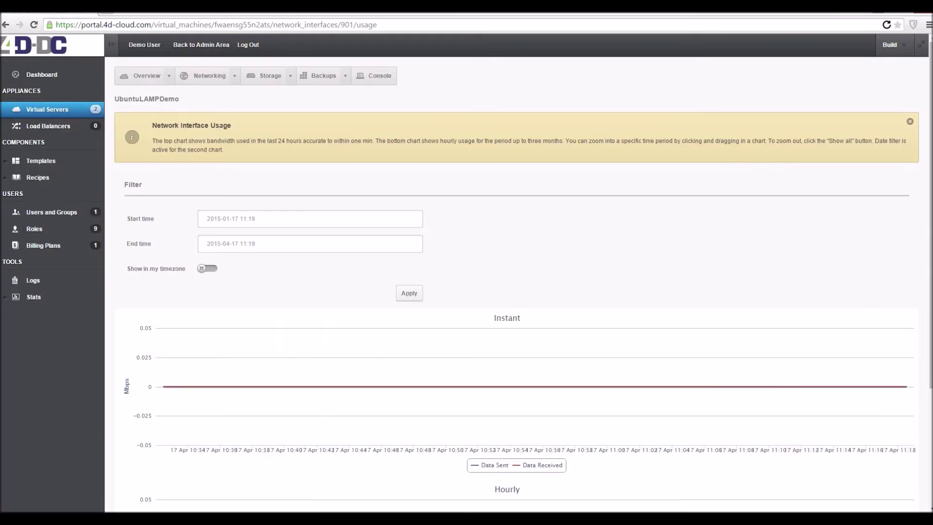
pyautogui.scroll(-2, 516, 272)
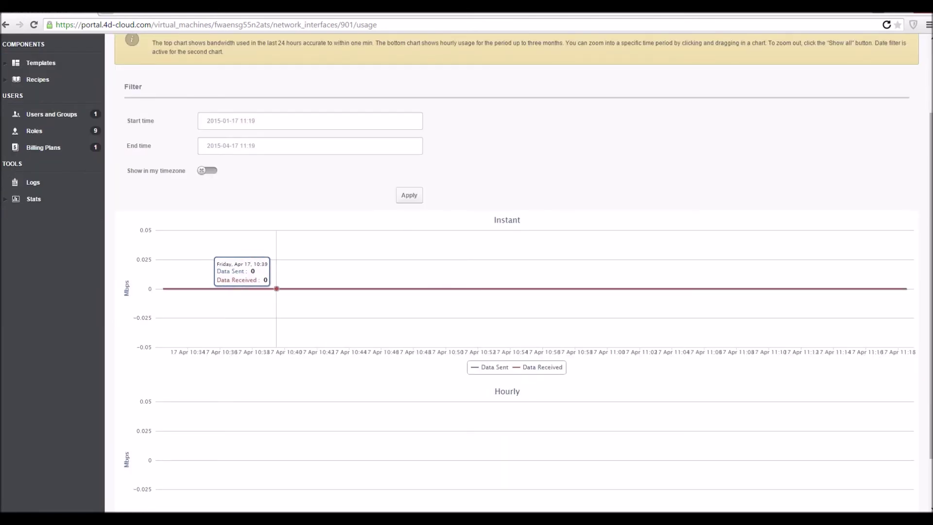
pyautogui.scroll(-1, 614, 291)
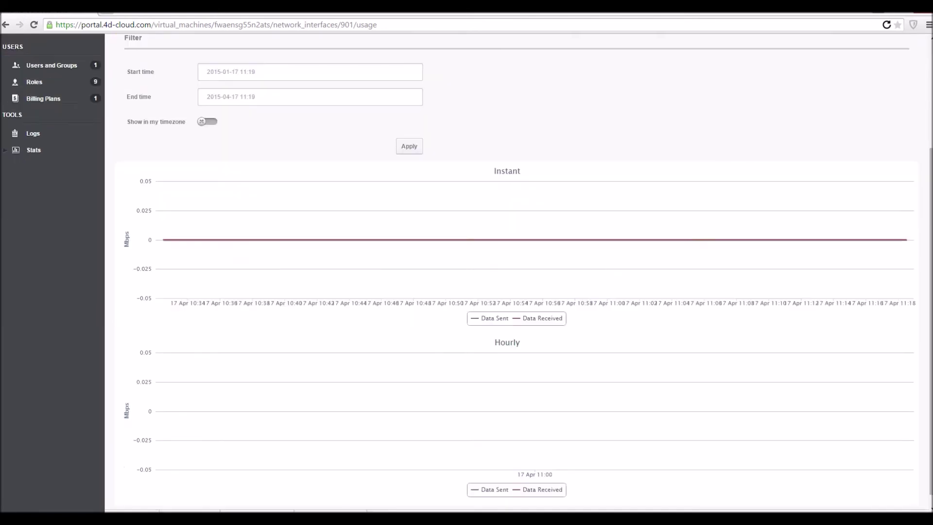
pyautogui.moveTo(179, 240)
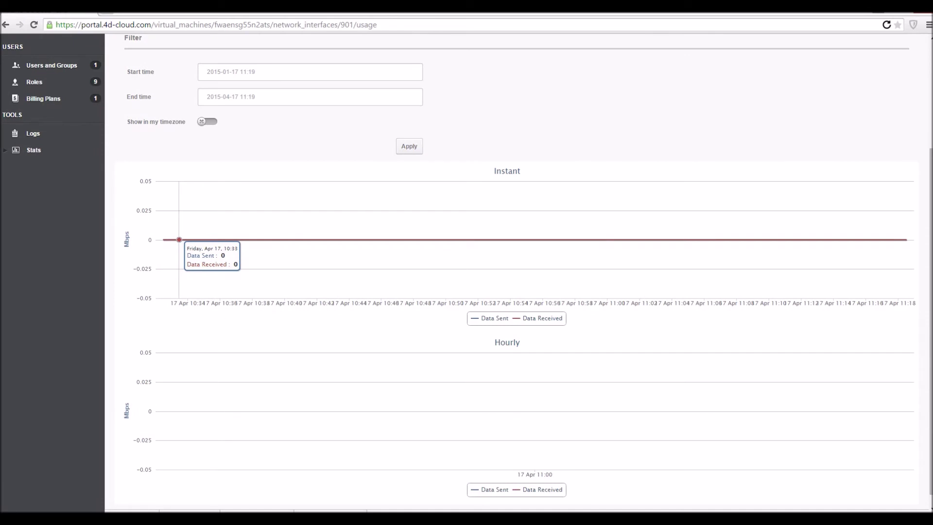
pyautogui.scroll(1, 437, 243)
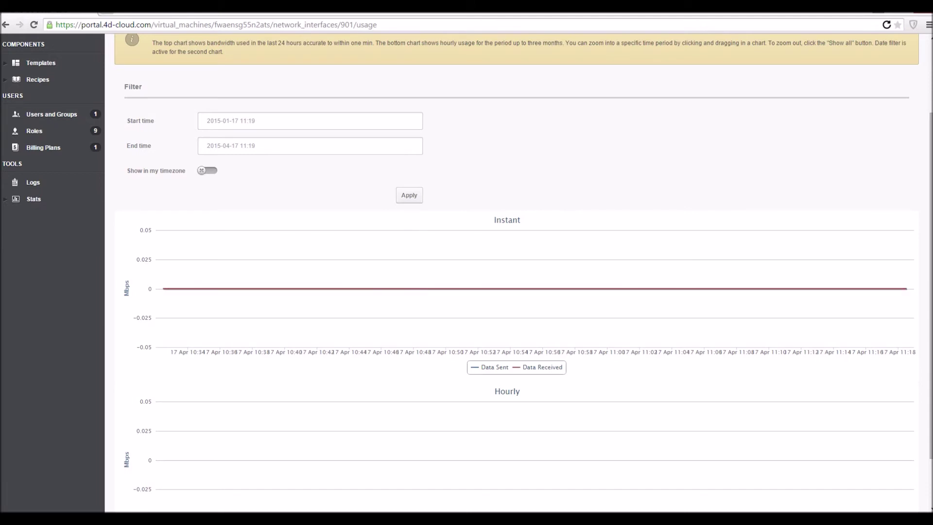
pyautogui.scroll(2, 486, 243)
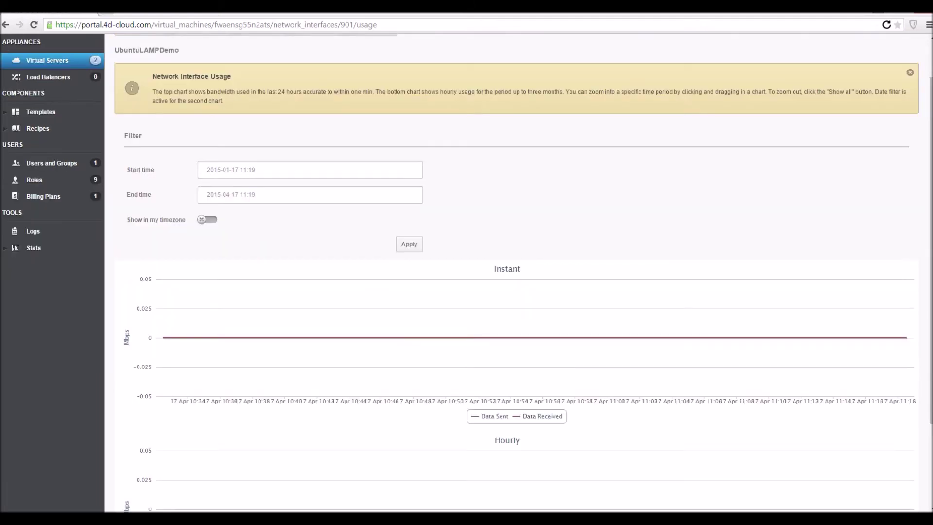
# Return to the network interfaces list and view the IP addresses allocated to the server.
pyautogui.click(206, 75)
pyautogui.click(225, 98)
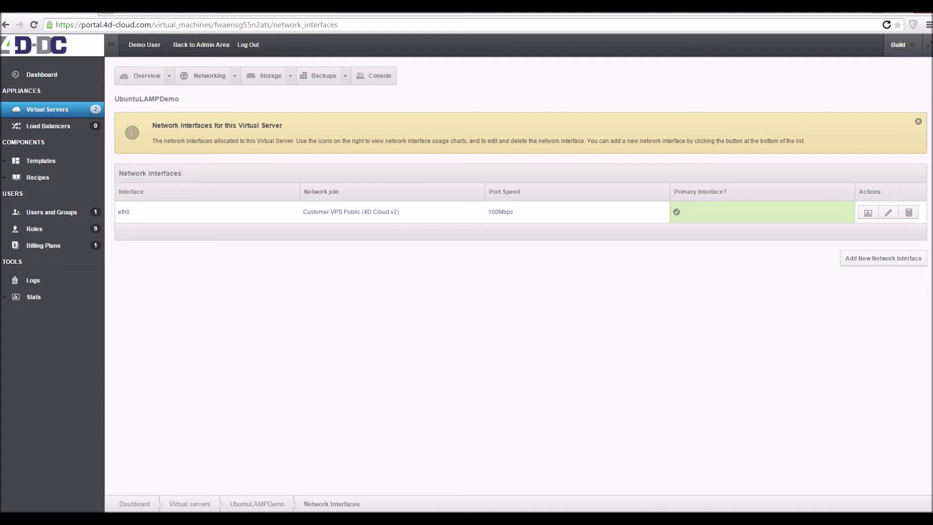
pyautogui.click(210, 75)
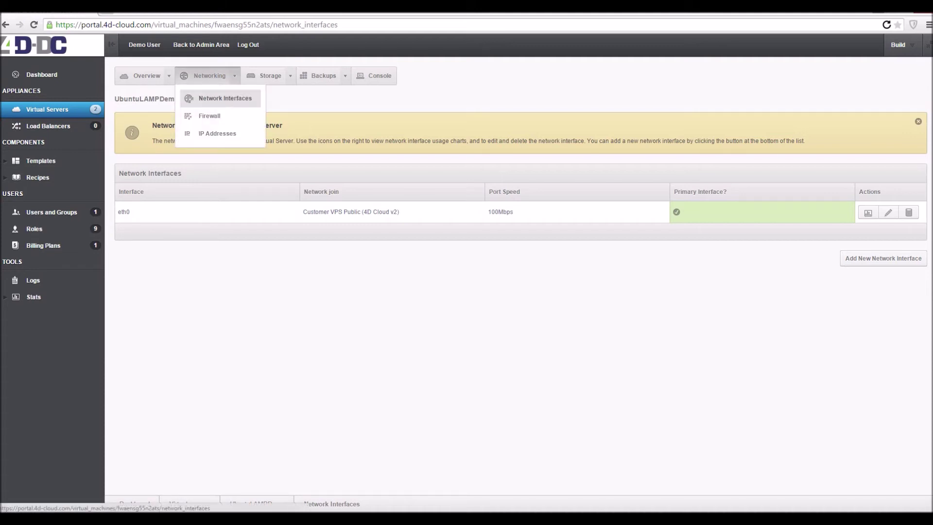
pyautogui.click(217, 133)
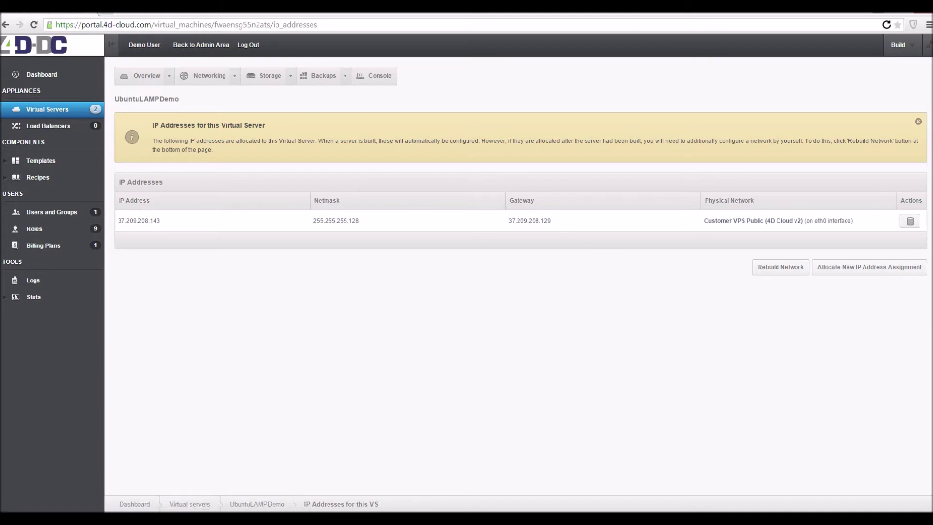
# Open the server's firewall rules and view the interface and command choices for a new rule.
pyautogui.click(210, 76)
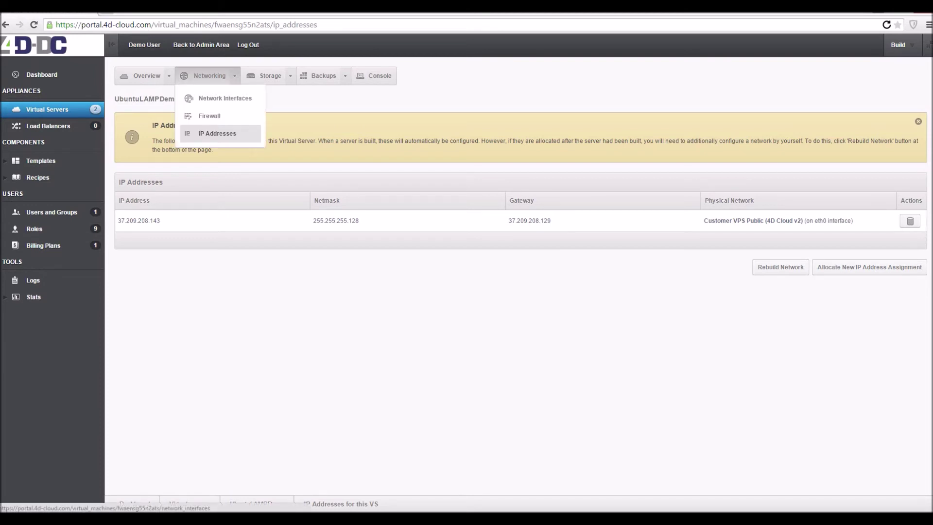
pyautogui.click(209, 115)
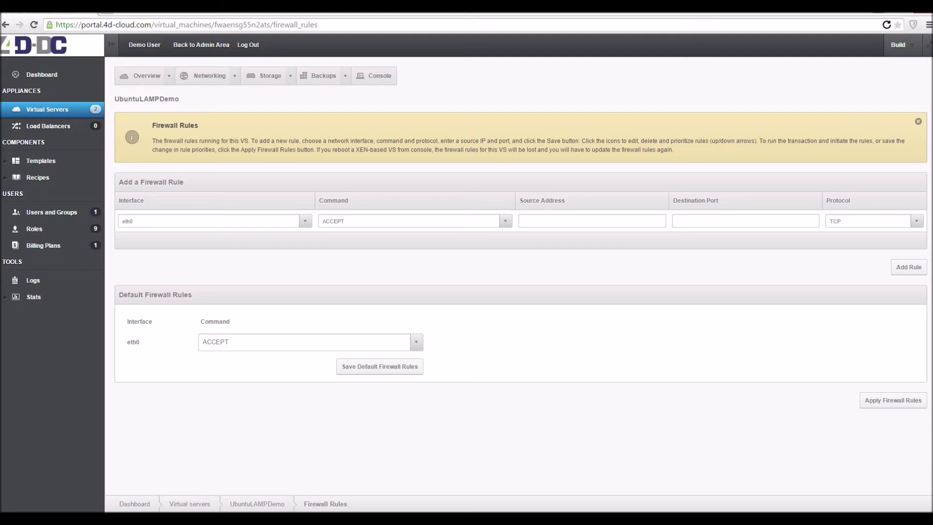
pyautogui.click(213, 222)
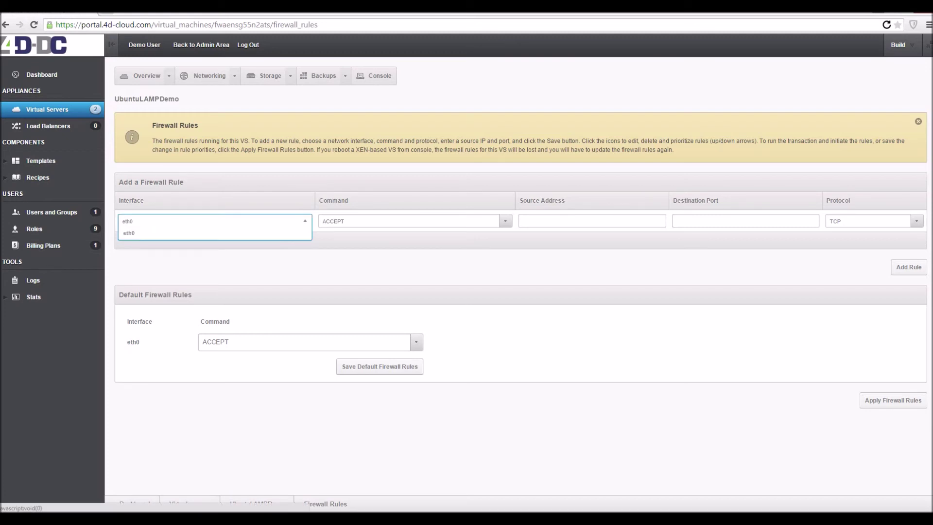
pyautogui.press('Escape')
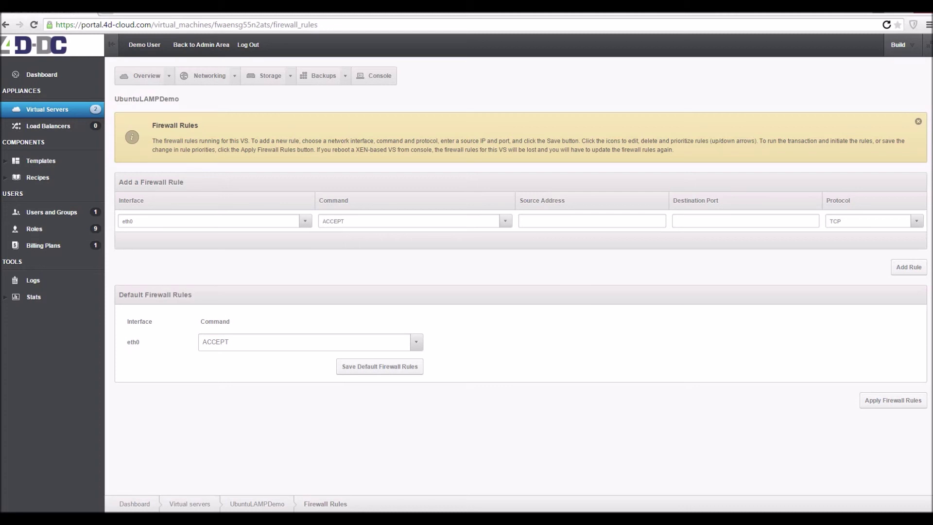
pyautogui.click(411, 221)
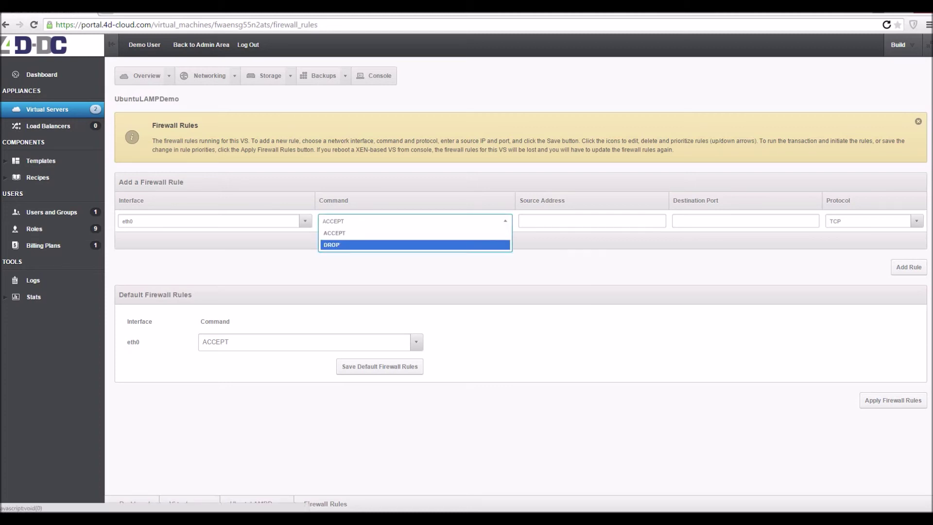
pyautogui.click(416, 221)
# Fill in a new firewall rule with source address 79.79.99.1 and destination port 80.
pyautogui.click(592, 221)
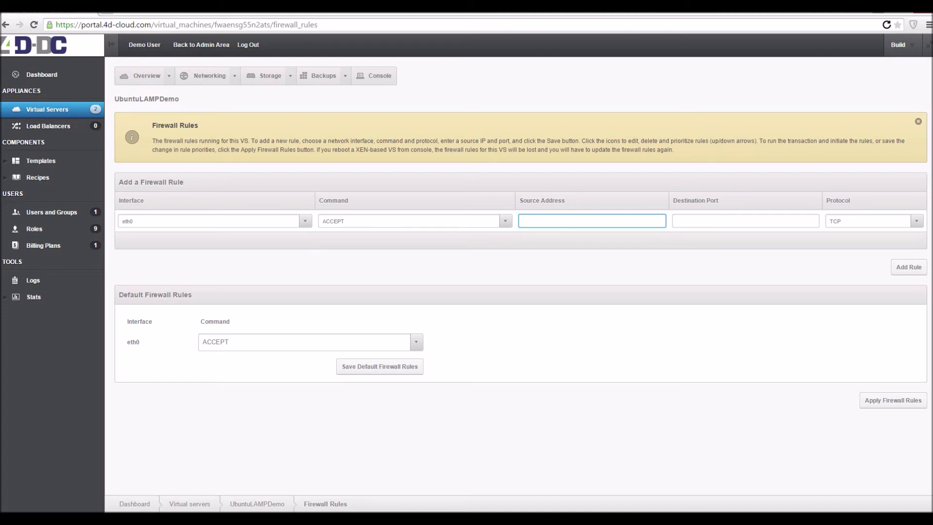
pyautogui.write('0.0.0.0/0')
pyautogui.hotkey('ctrl', 'a')
pyautogui.write('79.79.99')
pyautogui.click(745, 221)
pyautogui.write('80')
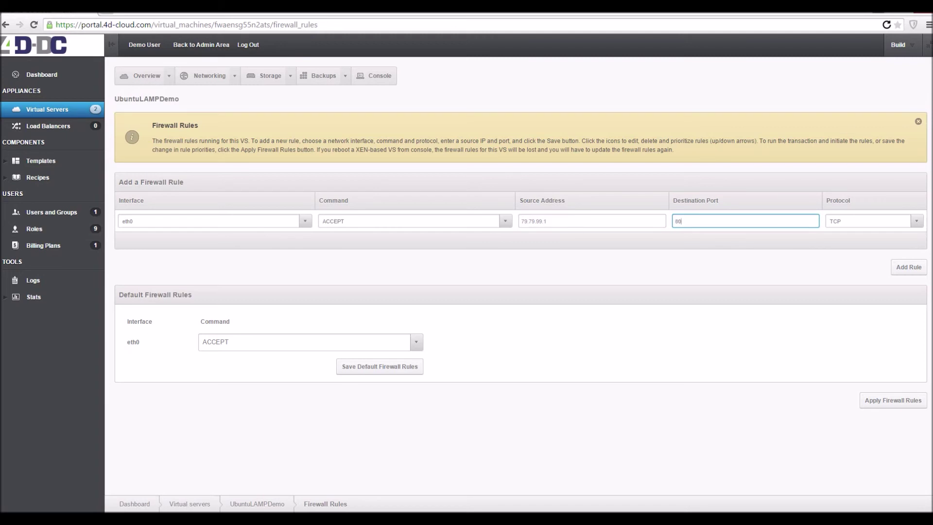
pyautogui.hotkey('shift', 'Tab')
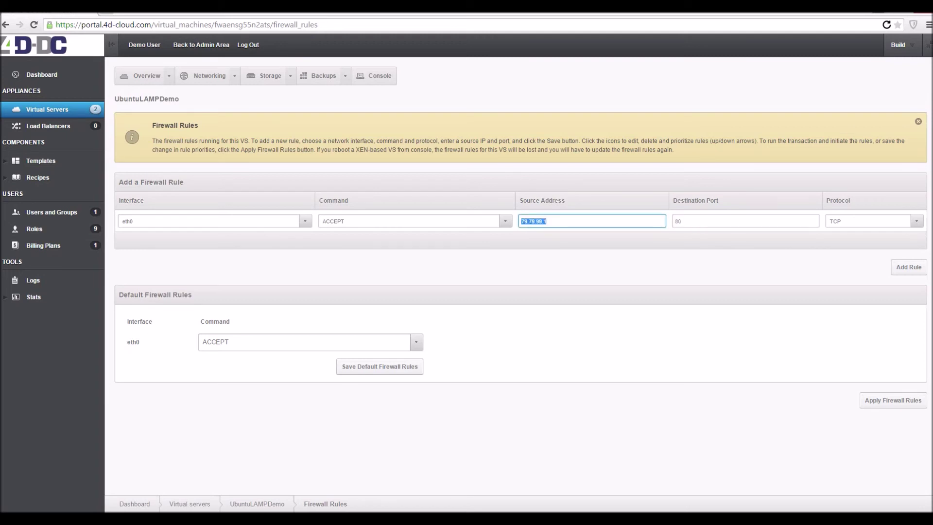
pyautogui.press('Tab')
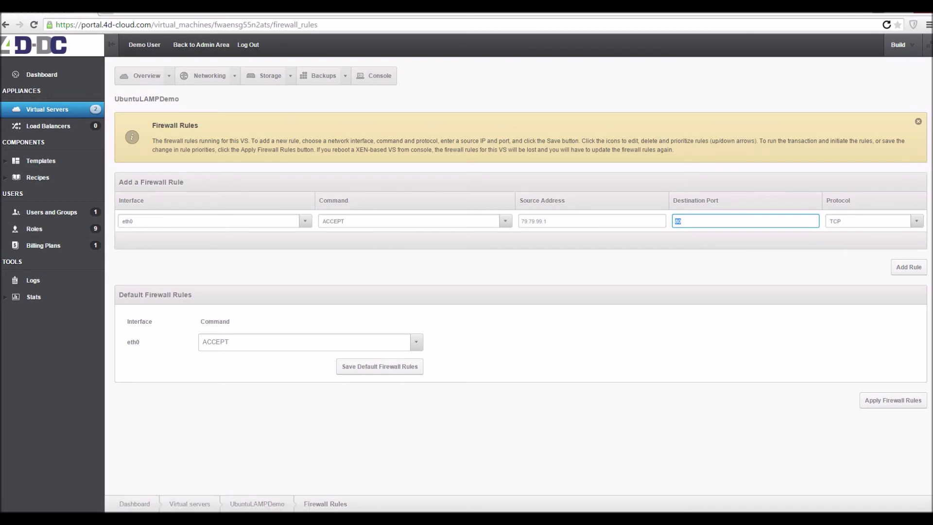
# Set the default firewall rule for eth0 to DROP and save it.
pyautogui.click(306, 342)
pyautogui.click(292, 384)
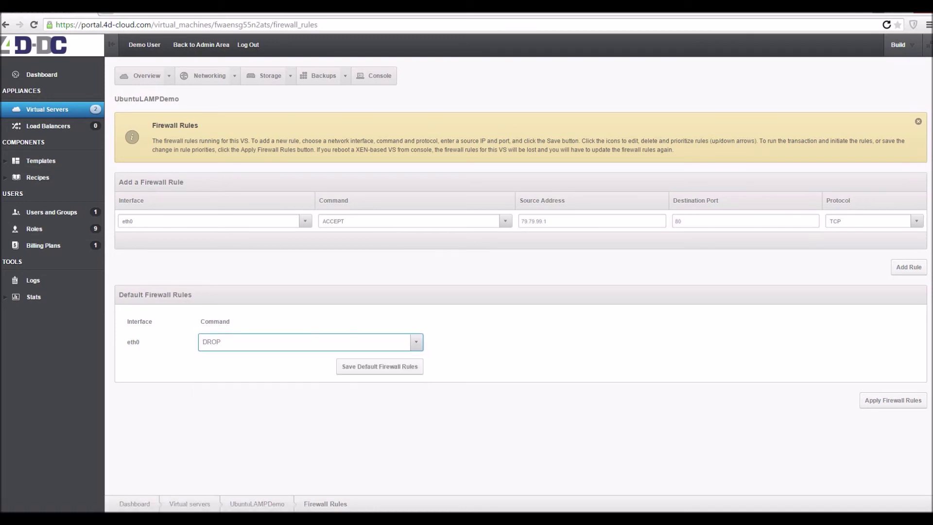
pyautogui.click(380, 366)
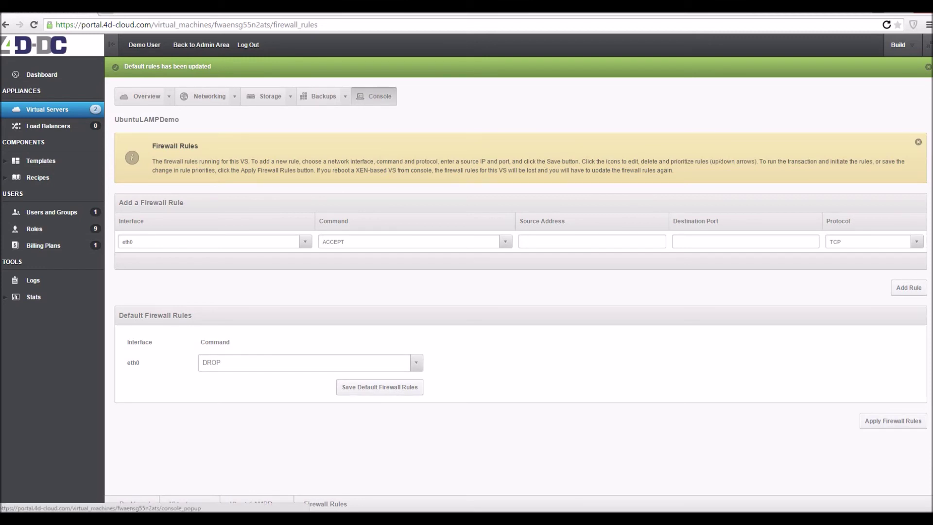
# Open the console of the UbuntuLAMPDemo virtual server.
pyautogui.click(376, 96)
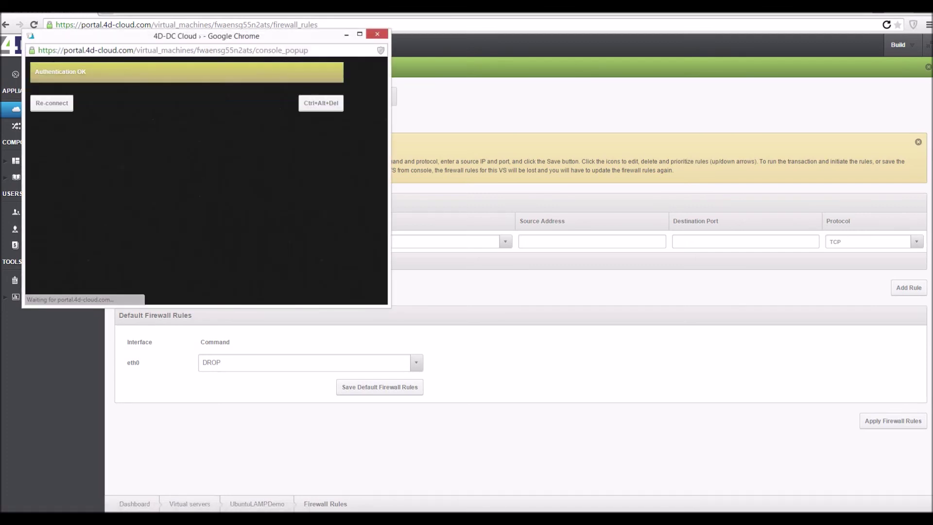
# Add an ACCEPT firewall rule on eth0 for TCP with source address 0.0.0.0/0 and destination port 80.
pyautogui.press('Return')
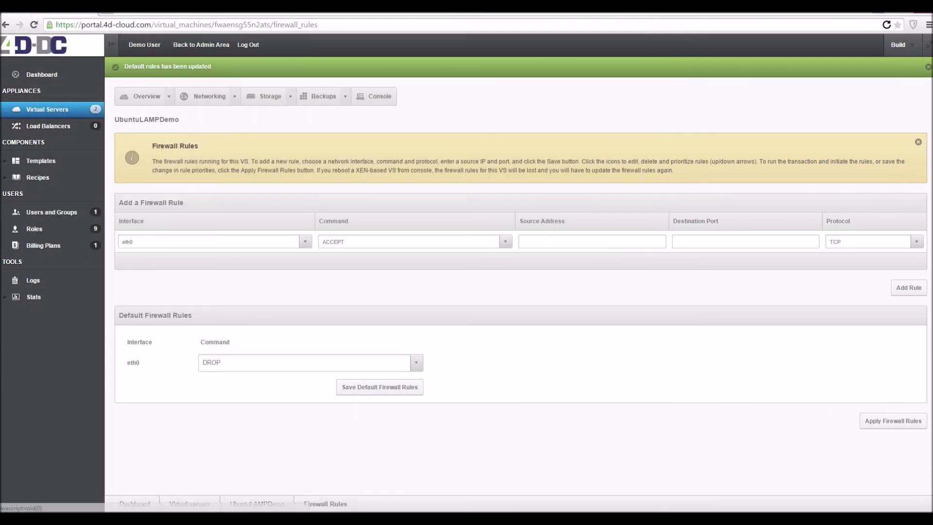
pyautogui.click(592, 242)
pyautogui.write('0.0.')
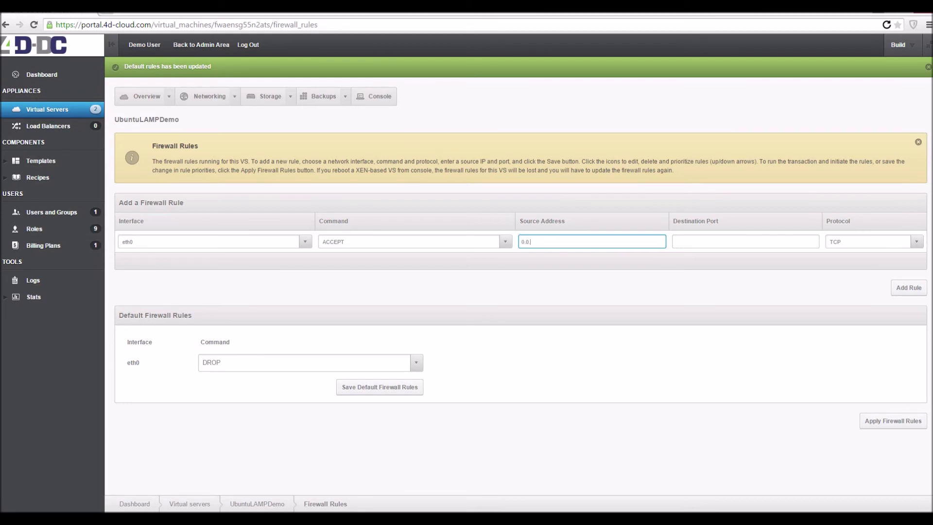
pyautogui.write('0.0/8')
pyautogui.press('BackSpace')
pyautogui.write('080')
pyautogui.press('Return')
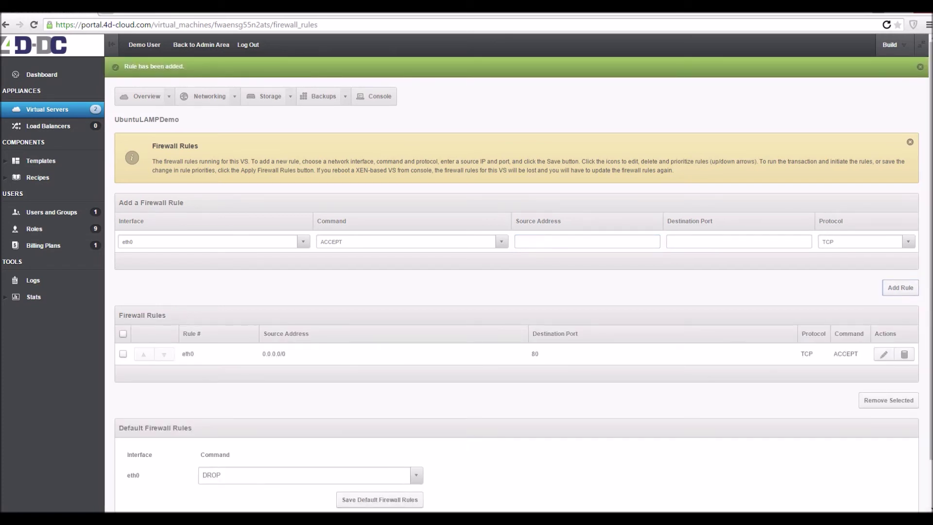
# Add a second ACCEPT rule on eth0 for TCP with source address 0.0.0.0/0 and destination port 443.
pyautogui.click(587, 242)
pyautogui.write('0.0.0.0')
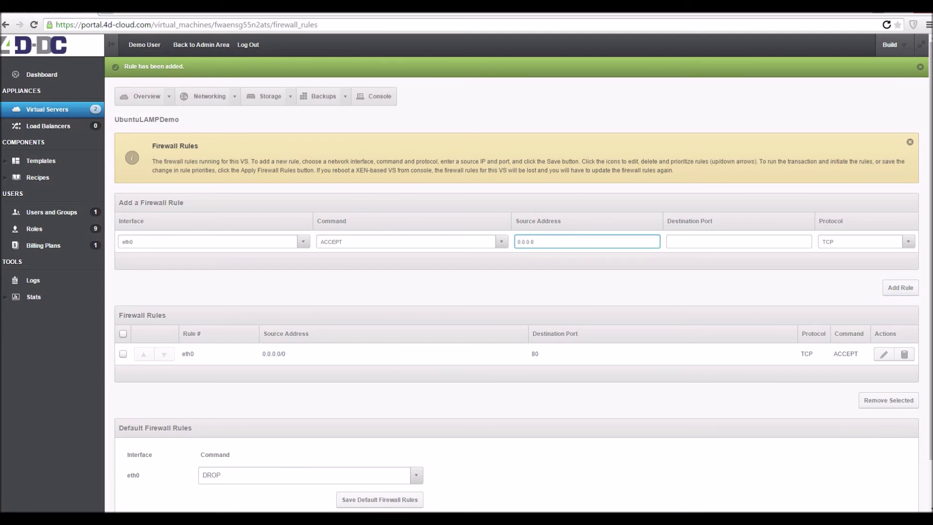
pyautogui.write('/0')
pyautogui.press('Tab')
pyautogui.write('443')
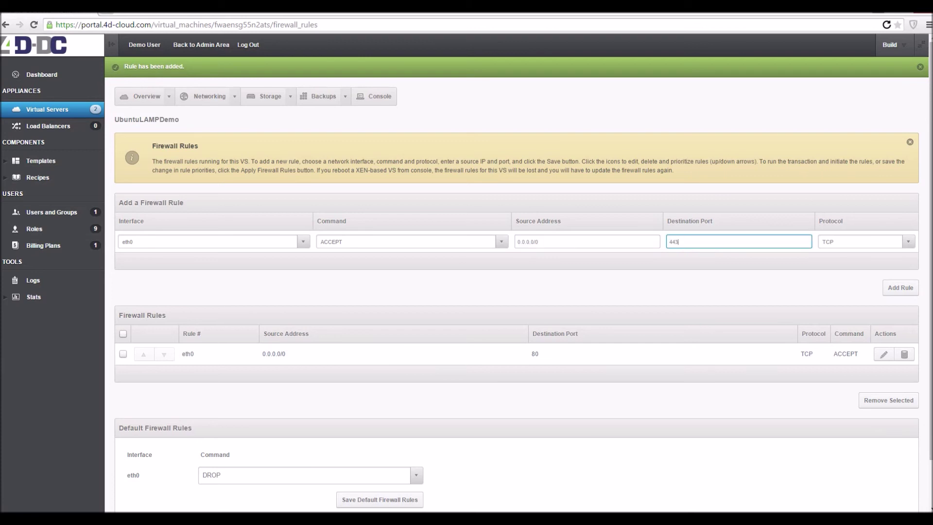
pyautogui.press('Return')
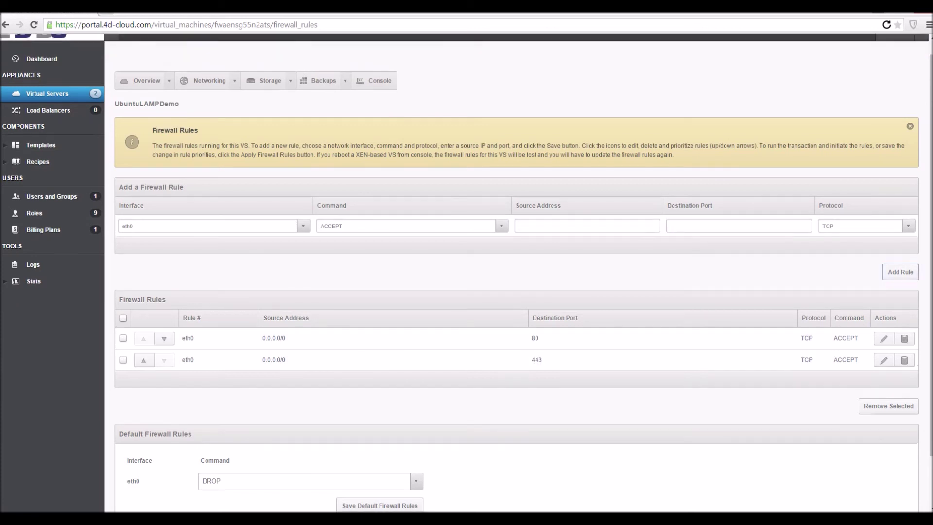
# Apply the firewall rules and check the update in the server's activity log.
pyautogui.scroll(-2, 466, 272)
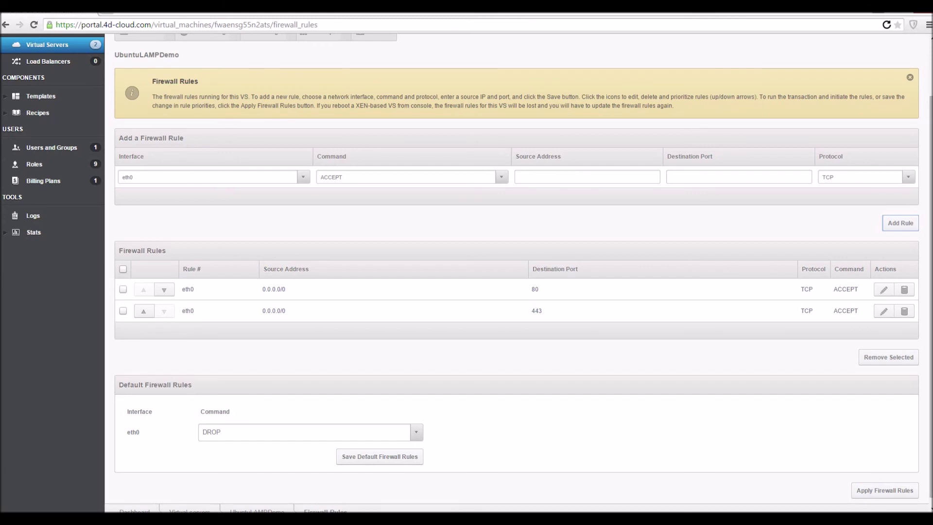
pyautogui.scroll(-1, 517, 272)
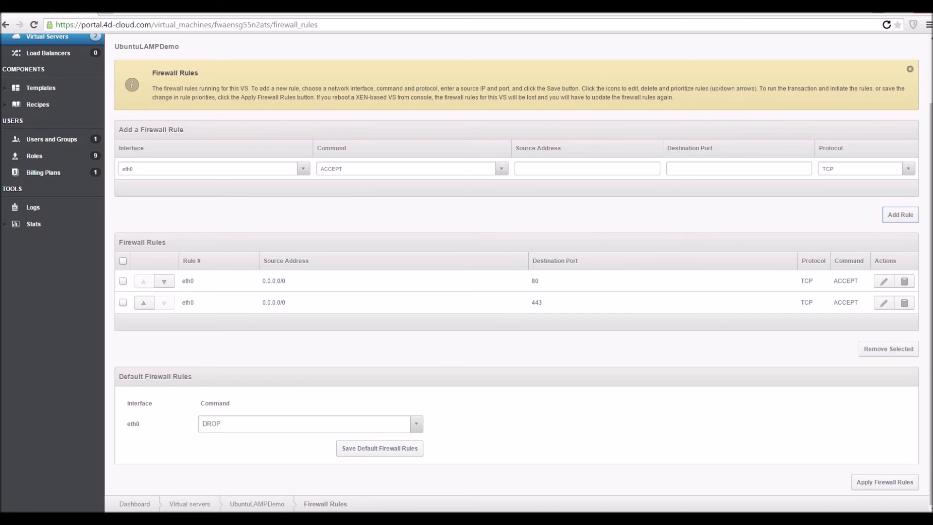
pyautogui.click(884, 481)
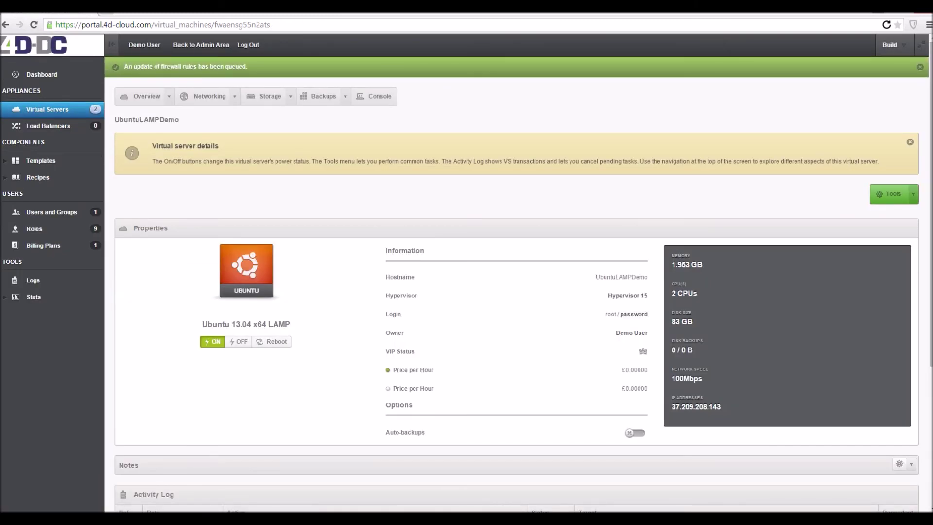
pyautogui.scroll(-3, 516, 292)
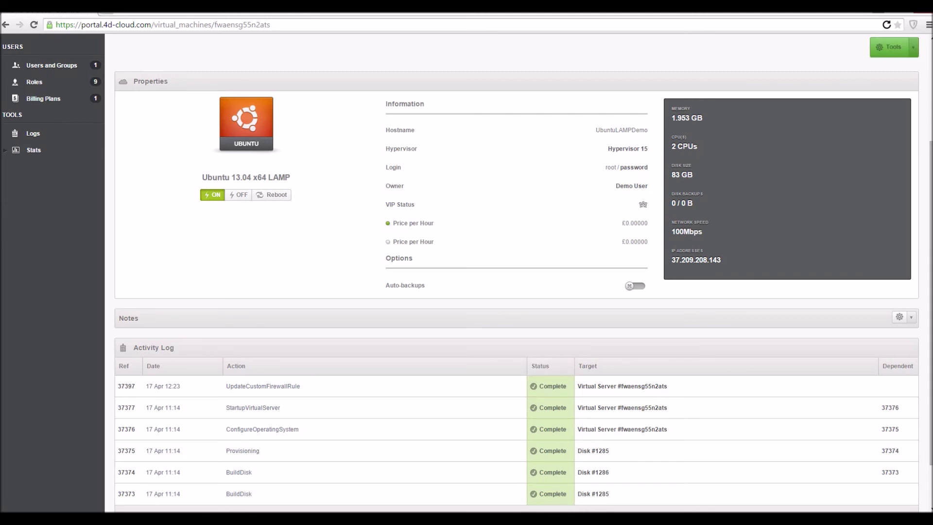
pyautogui.scroll(3, 552, 386)
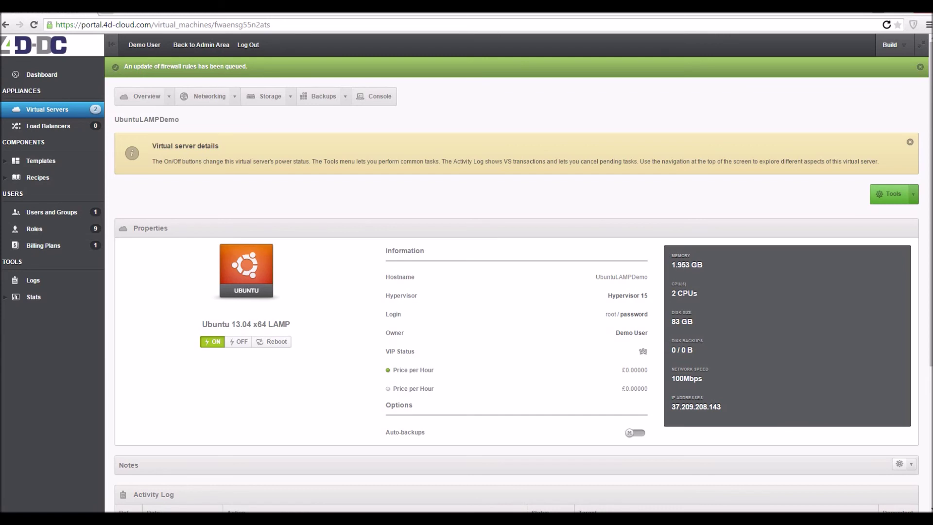
# Open the server's disk list and examine the IOPS charts of the primary disk, Disk#1285.
pyautogui.click(272, 119)
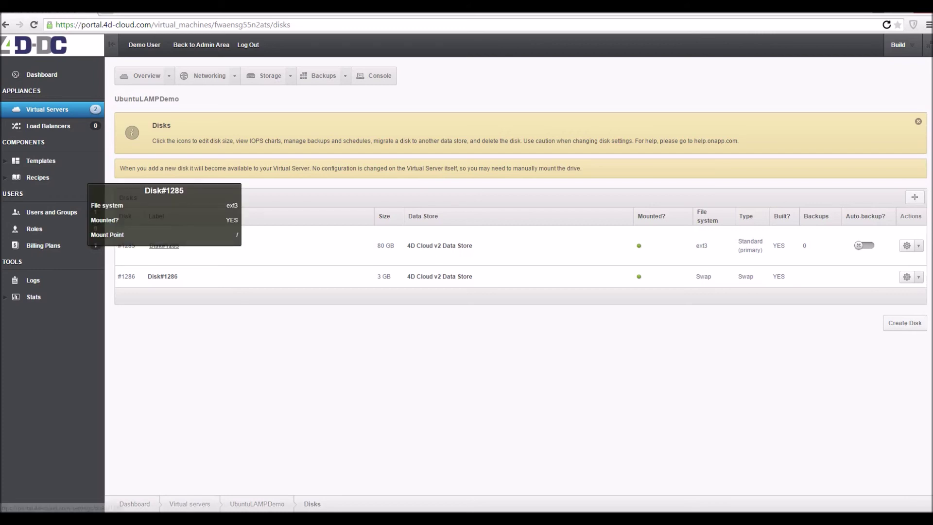
pyautogui.moveTo(164, 245)
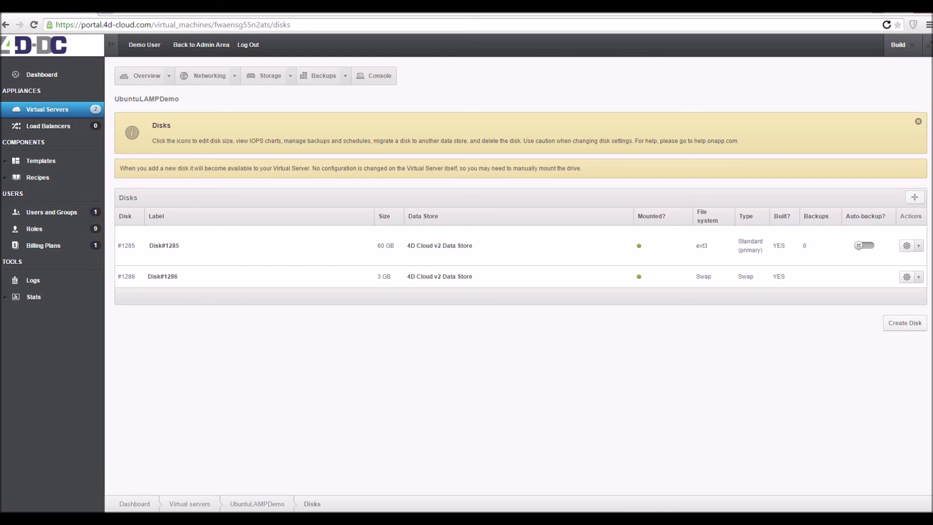
pyautogui.click(919, 246)
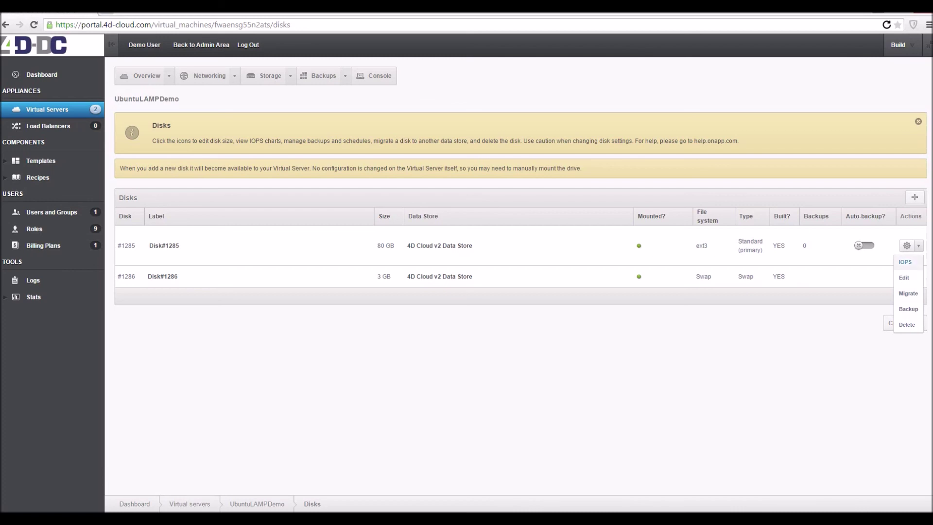
pyautogui.click(905, 262)
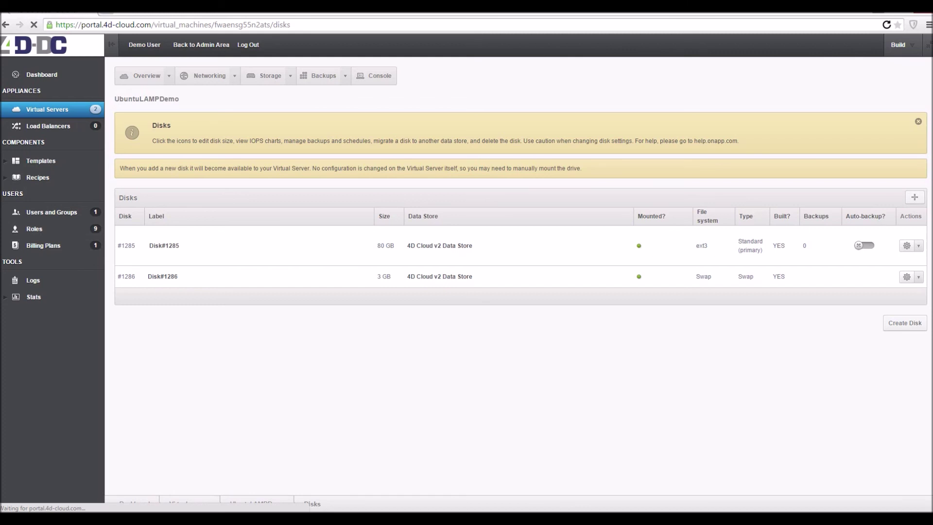
pyautogui.scroll(-1, 515, 272)
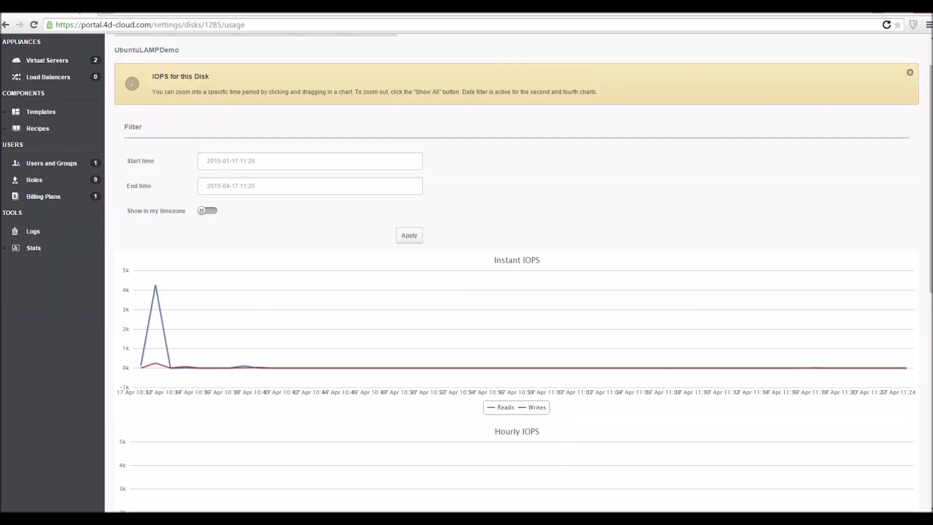
pyautogui.moveTo(156, 285)
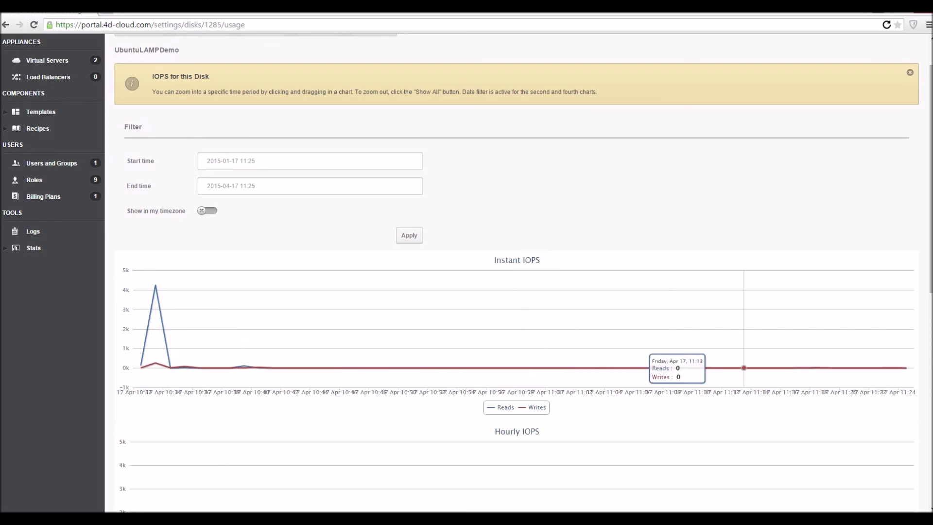
pyautogui.scroll(-1, 521, 413)
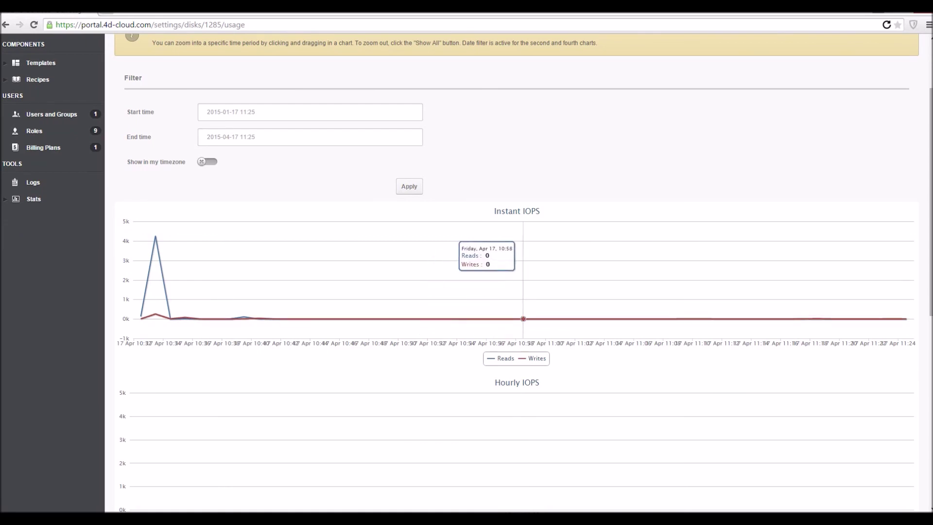
pyautogui.scroll(2, 517, 272)
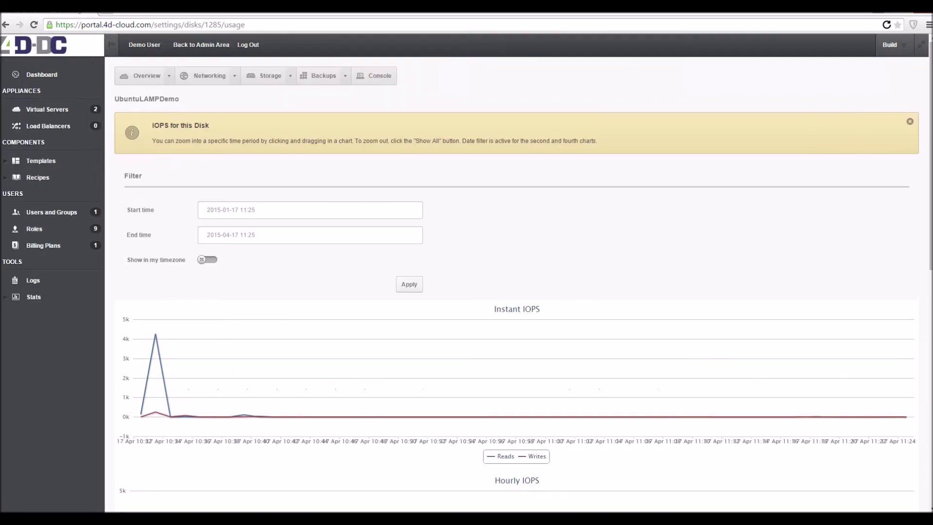
# Return to the server's disk list and open the backups page of Disk#1285.
pyautogui.click(290, 76)
pyautogui.click(272, 97)
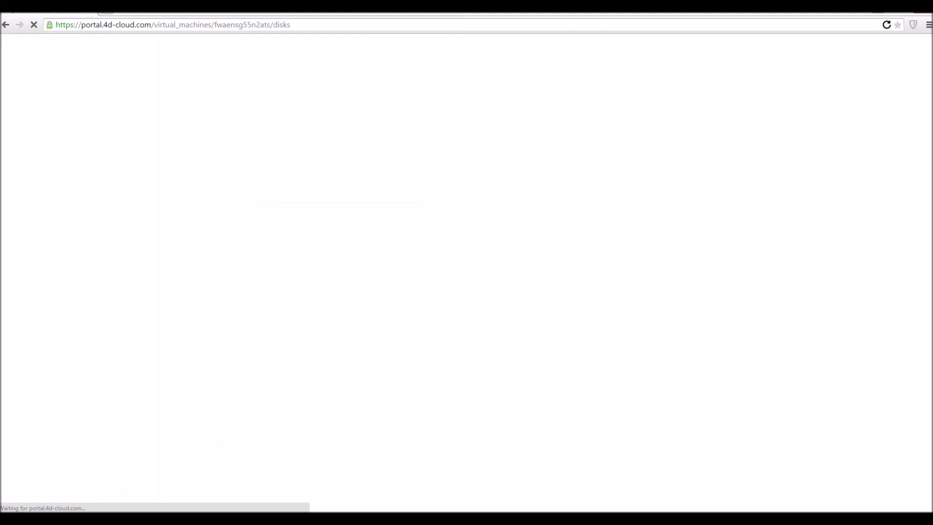
pyautogui.click(919, 245)
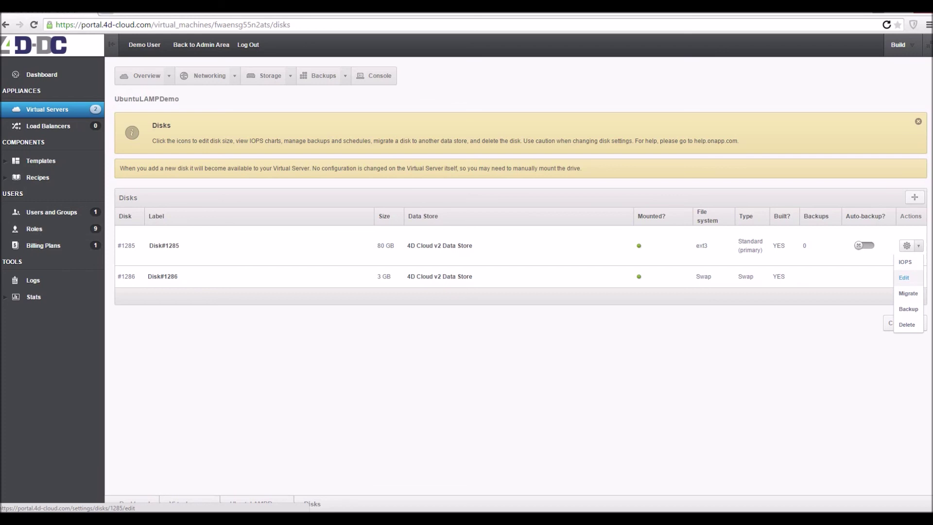
pyautogui.click(904, 277)
pyautogui.click(918, 245)
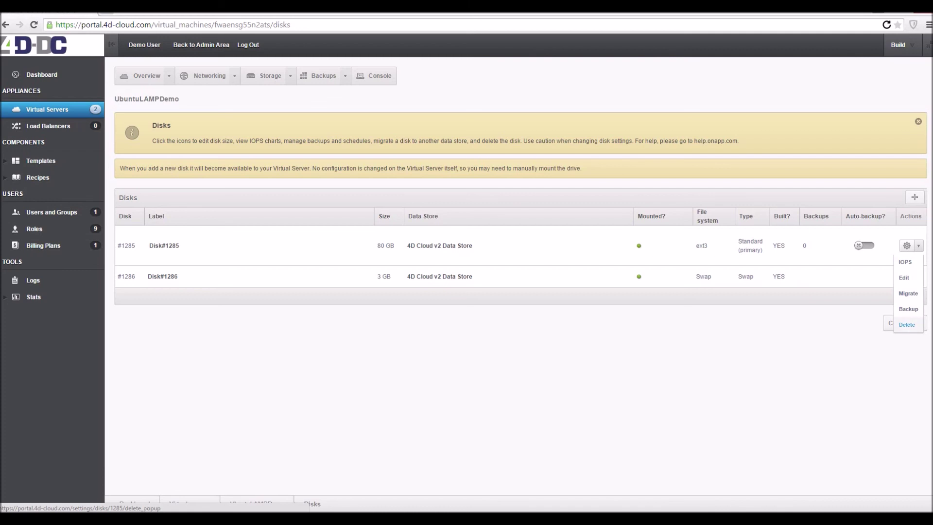
pyautogui.click(909, 309)
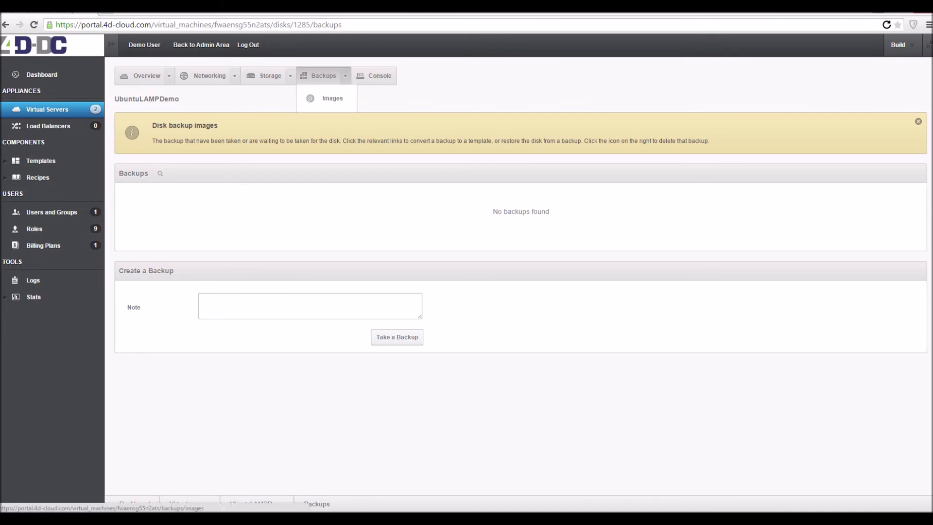
# Take a backup of the disk with the note "First Backup, As Built 17th April".
pyautogui.moveTo(321, 76)
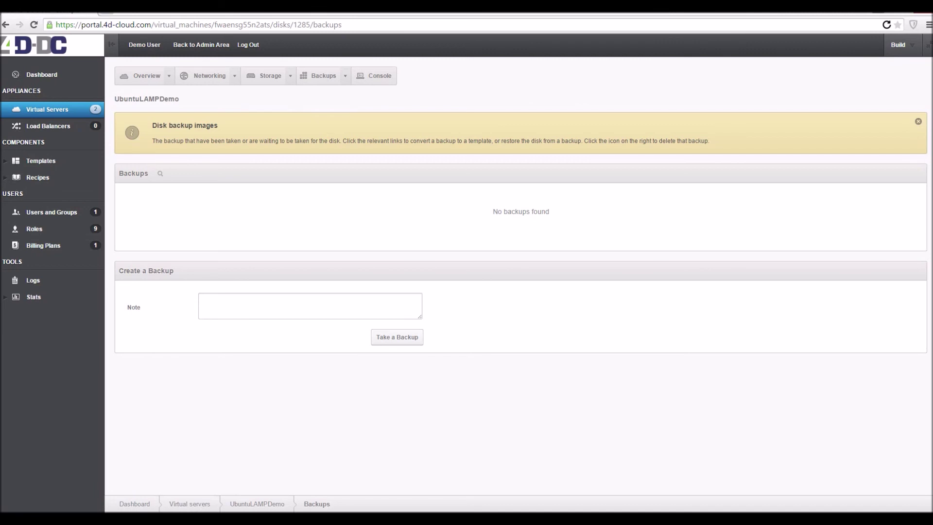
pyautogui.click(203, 301)
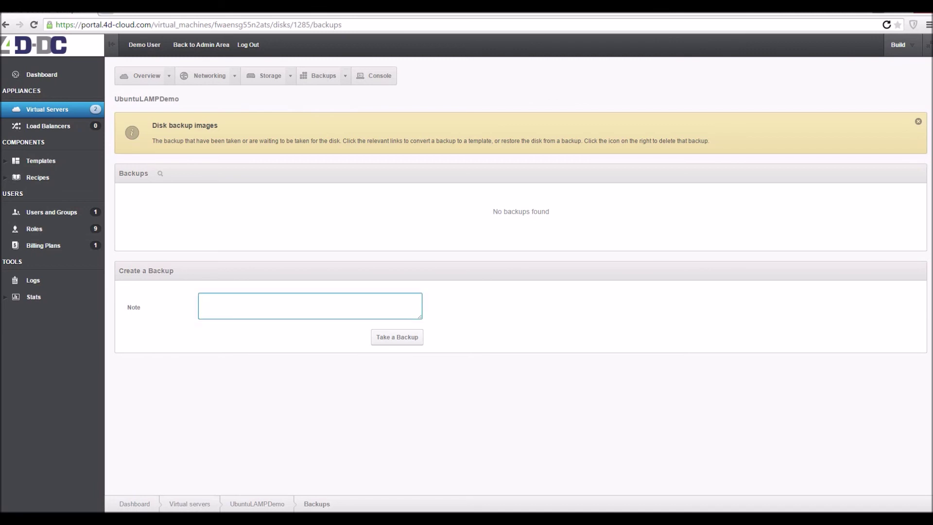
pyautogui.write('First Backup.')
pyautogui.write(' As Built 17th AP')
pyautogui.click(397, 337)
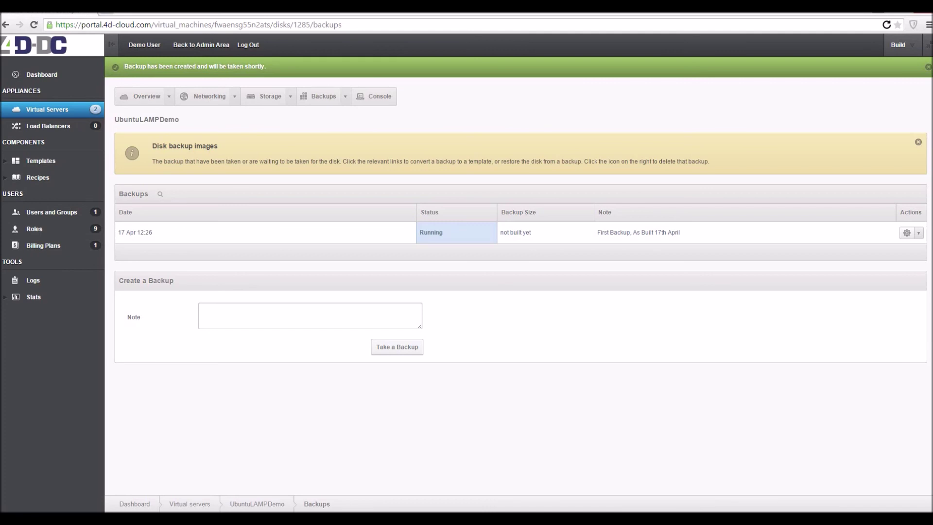
# View the new backup's available actions and check the server overview's properties and activity log.
pyautogui.click(918, 233)
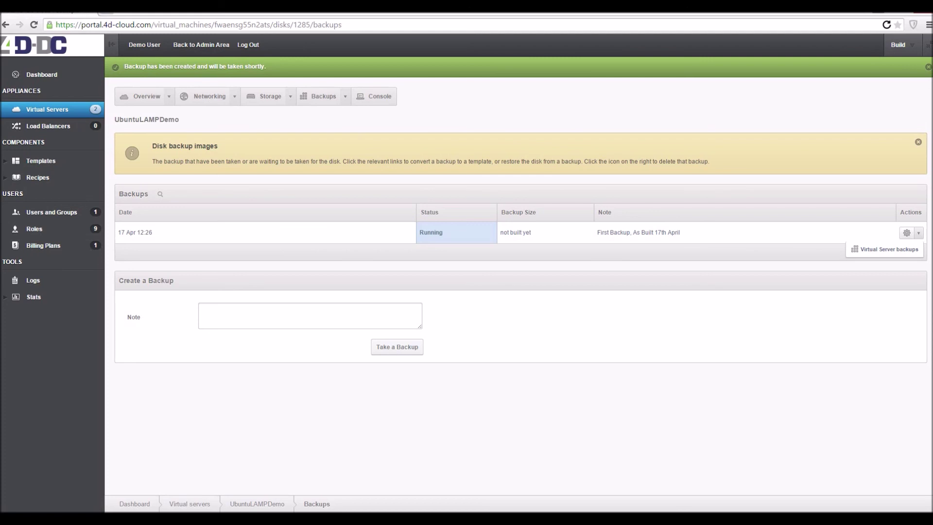
pyautogui.click(147, 96)
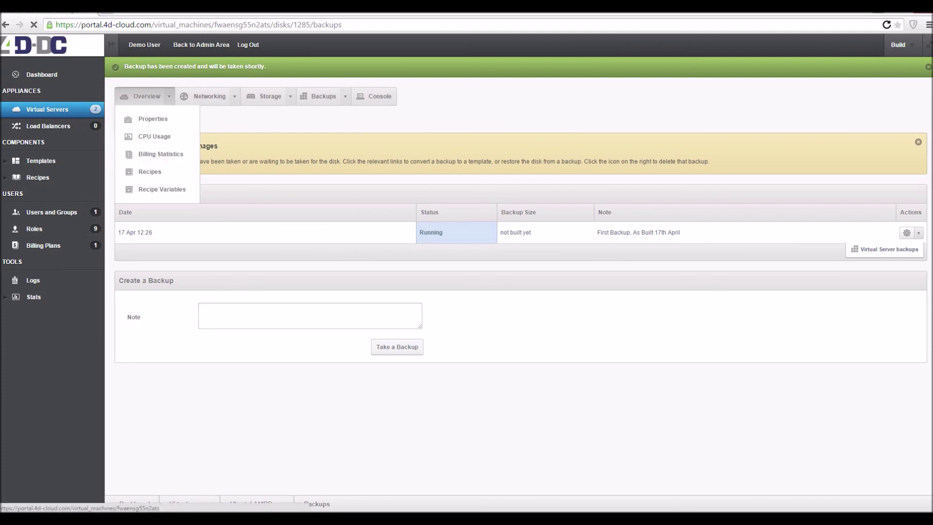
pyautogui.scroll(-1, 516, 291)
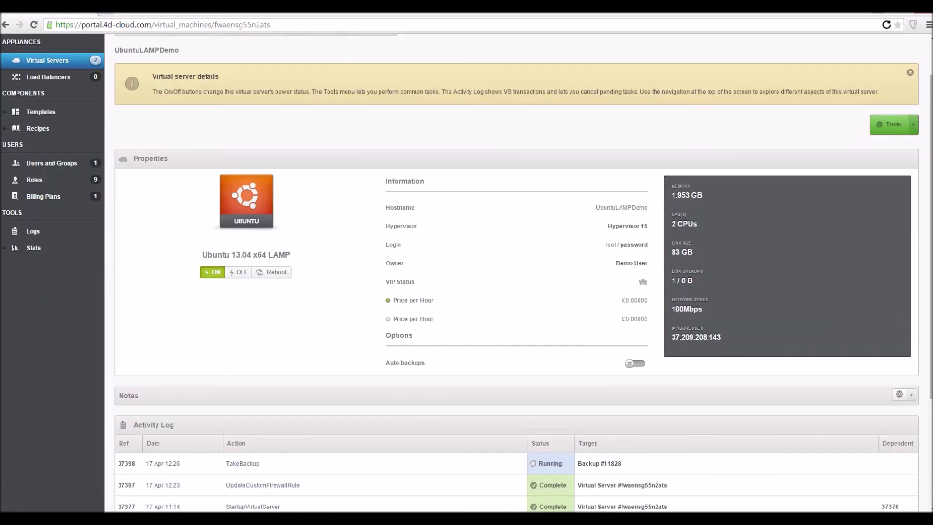
pyautogui.scroll(1, 516, 272)
pyautogui.scroll(-3, 516, 291)
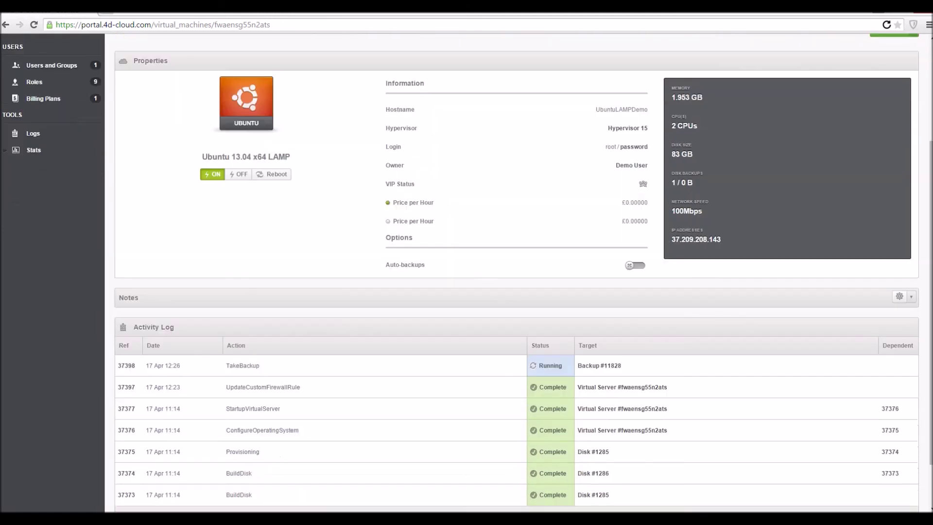
pyautogui.scroll(3, 516, 272)
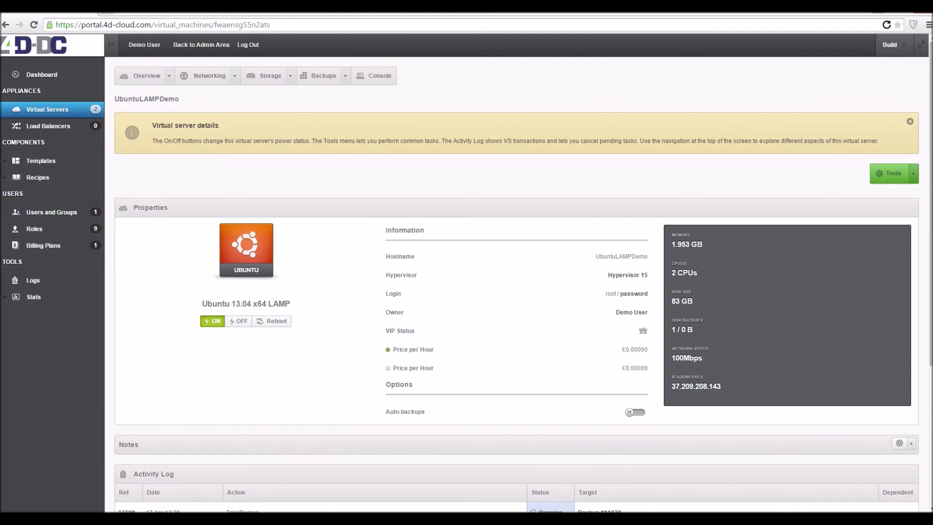
pyautogui.scroll(-1, 362, 238)
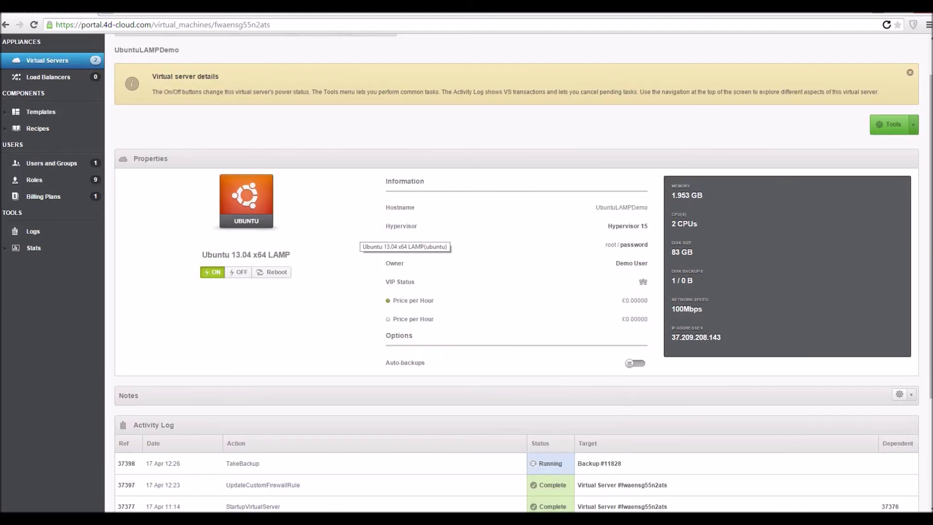
pyautogui.scroll(-1, 362, 241)
pyautogui.scroll(2, 363, 241)
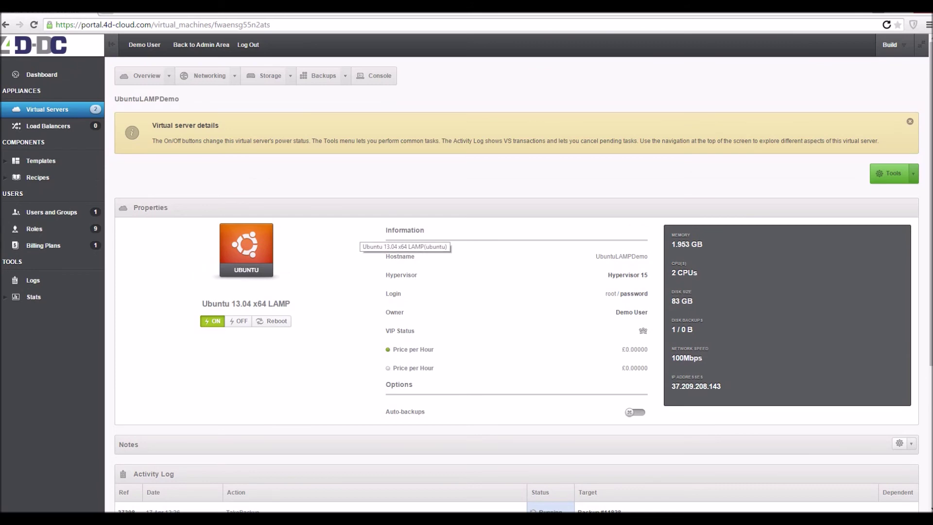